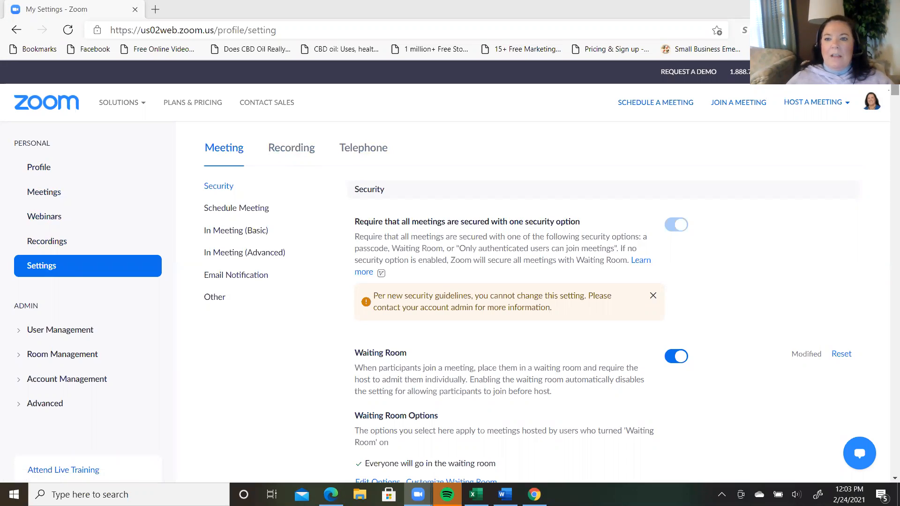
Step: Review the meeting security settings, from the required security option to the Waiting Room and passcode options
scroll(886, 89, down, 1)
scroll(886, 90, up, 1)
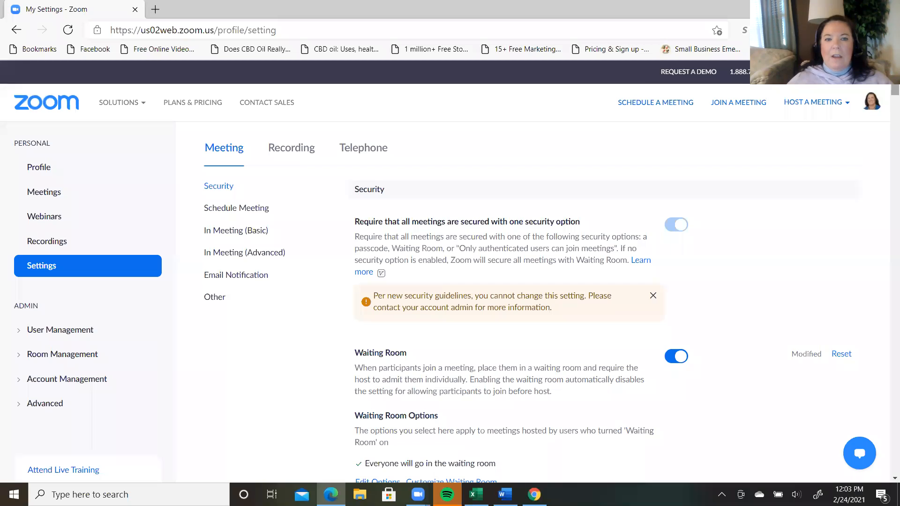
scroll(886, 90, down, 1)
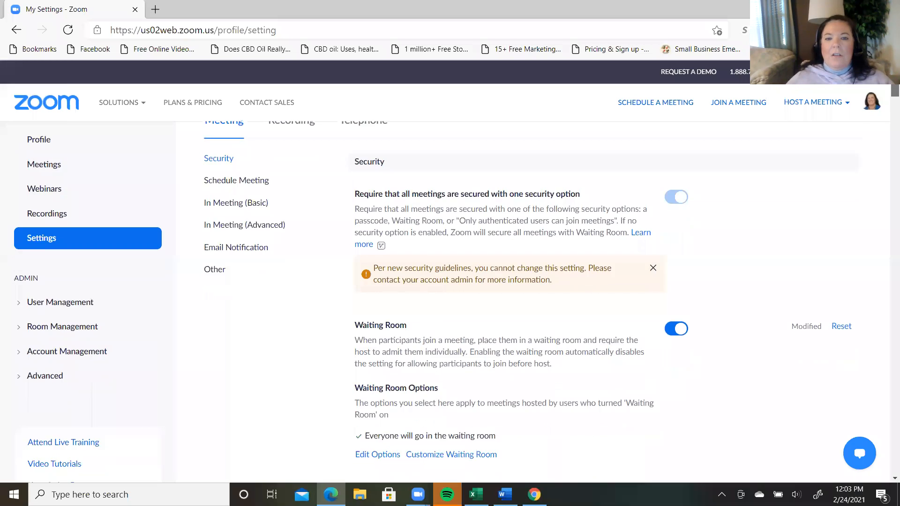
scroll(886, 90, up, 1)
scroll(887, 92, down, 3)
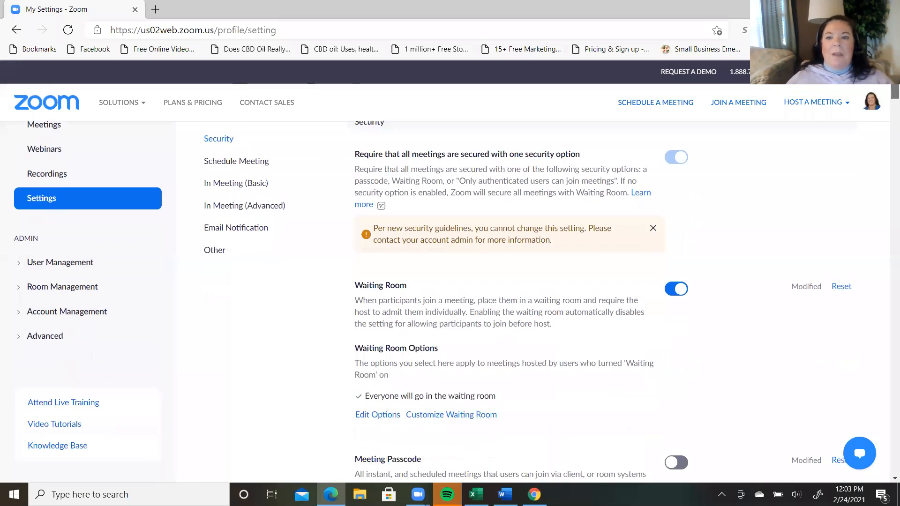
scroll(887, 93, down, 1)
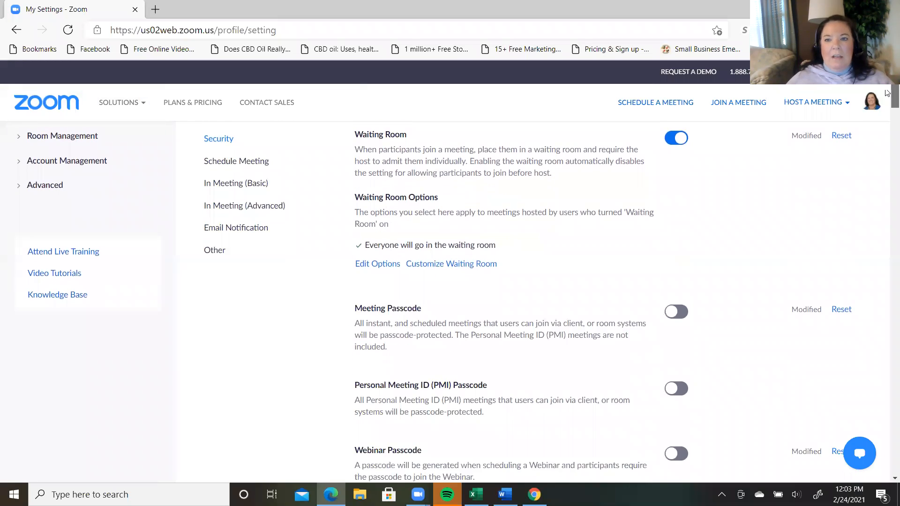
scroll(886, 93, up, 1)
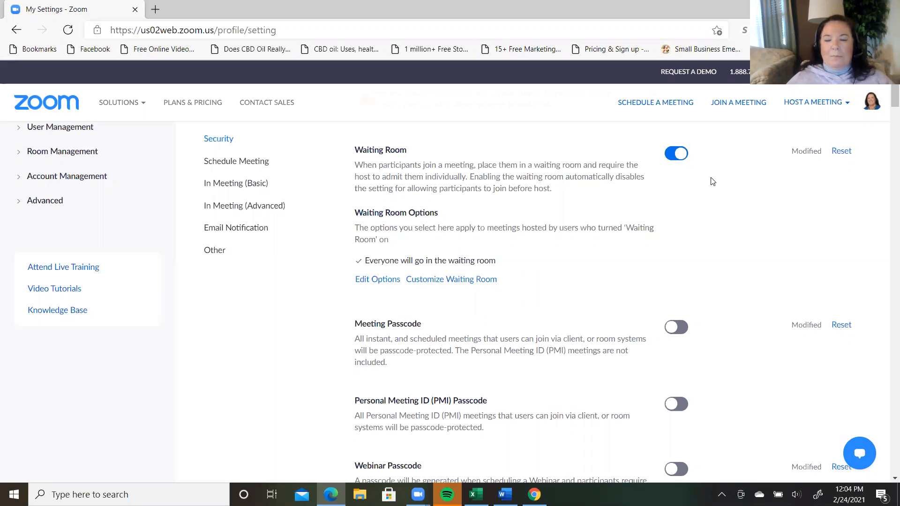
Step: Switch the Waiting Room off and back on, and switch the Meeting Passcode requirement on and back off
click(679, 155)
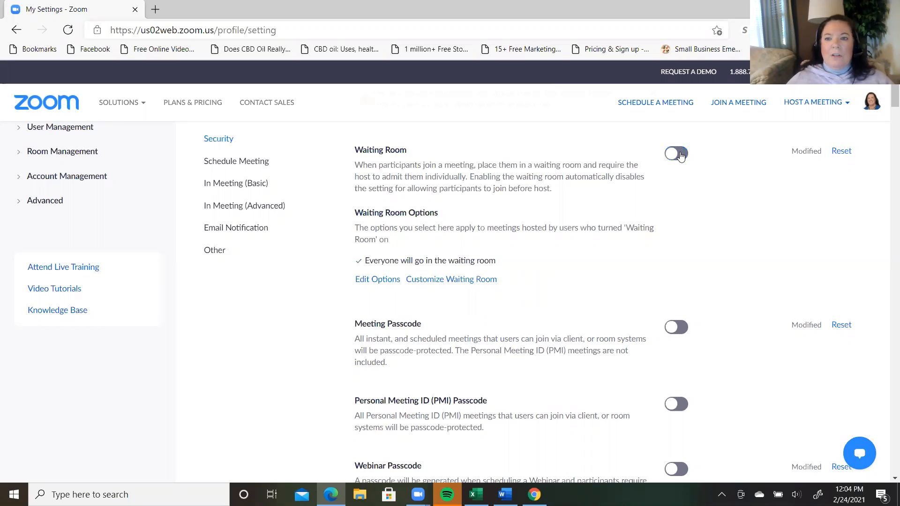
click(678, 154)
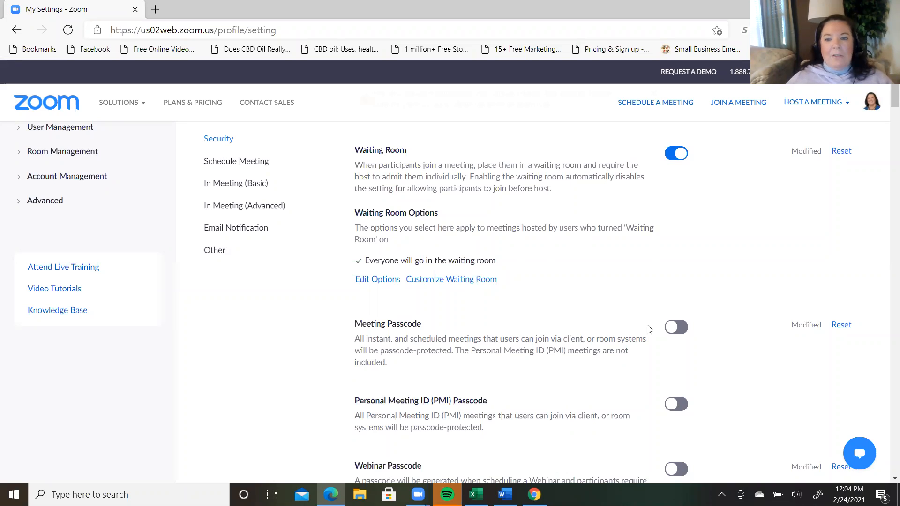
click(672, 330)
click(679, 329)
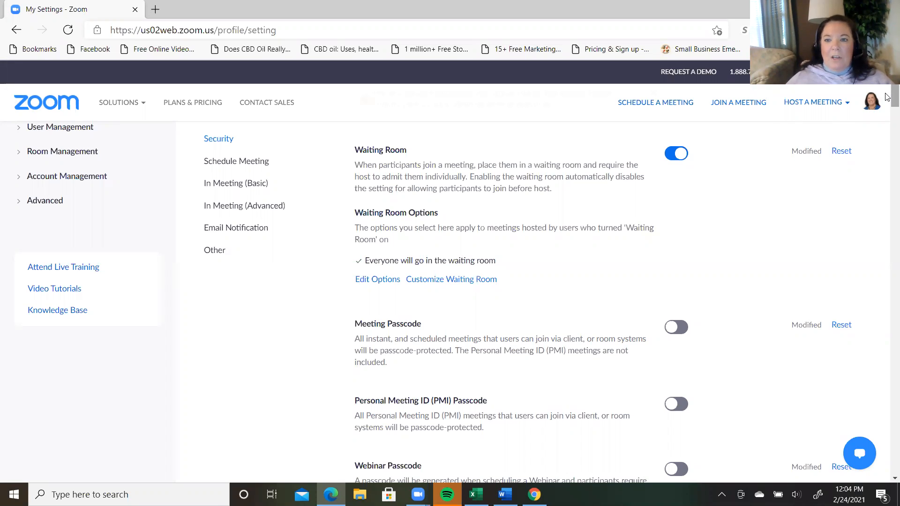
Step: Review the remaining passcode and authentication settings, and the host and participant video settings for scheduled meetings
scroll(887, 98, down, 1)
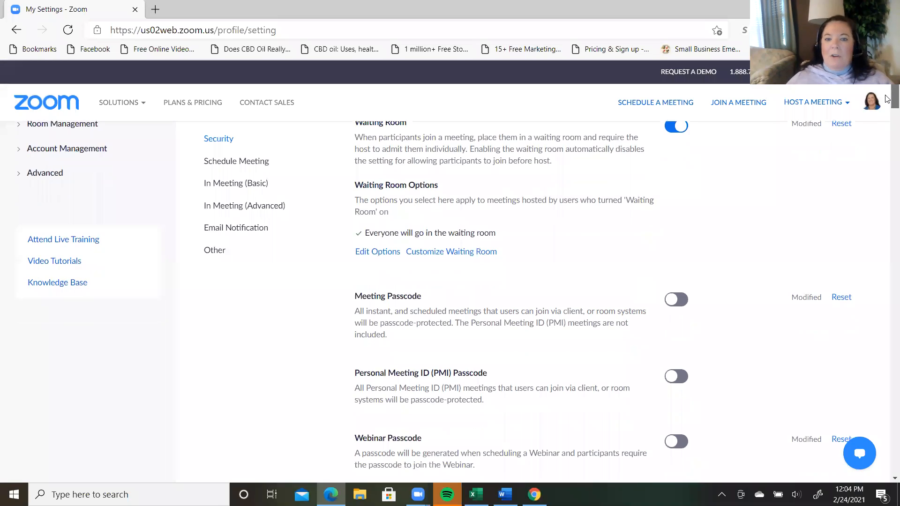
drag(887, 97, 887, 118)
scroll(595, 133, up, 1)
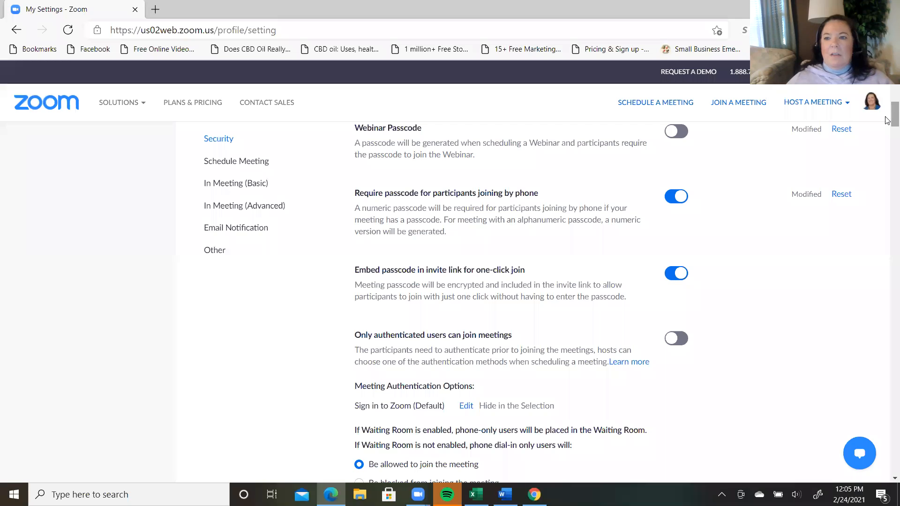
drag(887, 121, 887, 133)
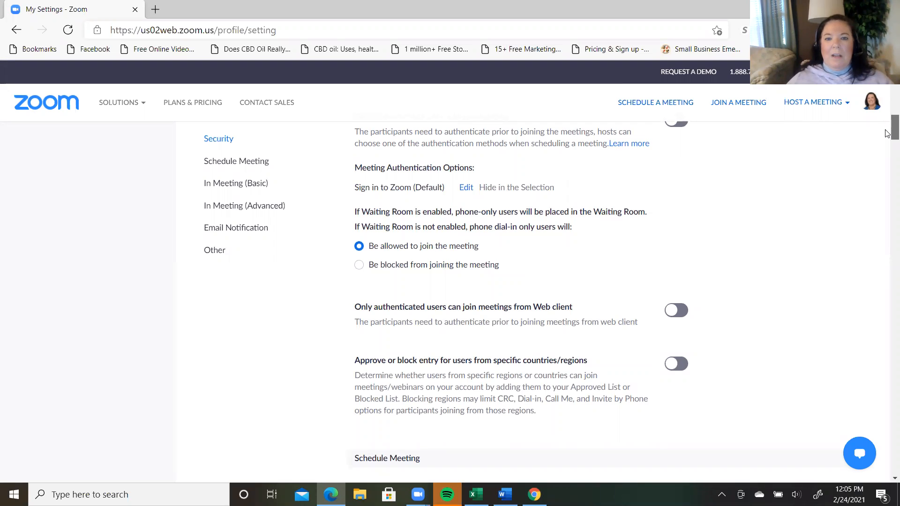
drag(887, 134, 887, 152)
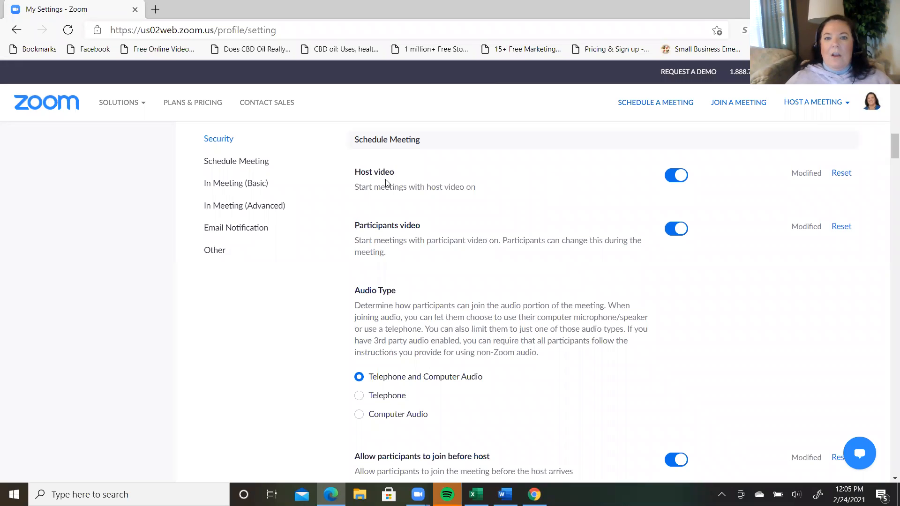
click(671, 179)
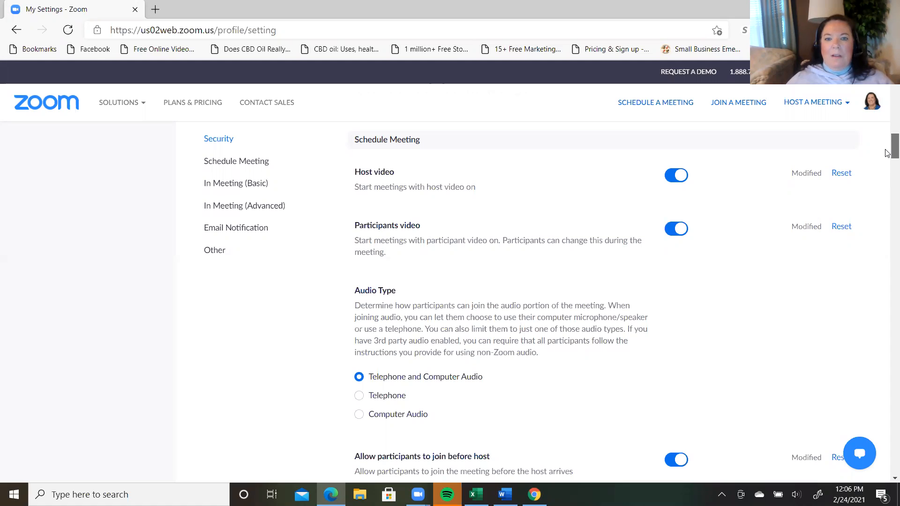
Step: Switch off muting all participants when they join a meeting, and switch it back on
scroll(634, 161, down, 3)
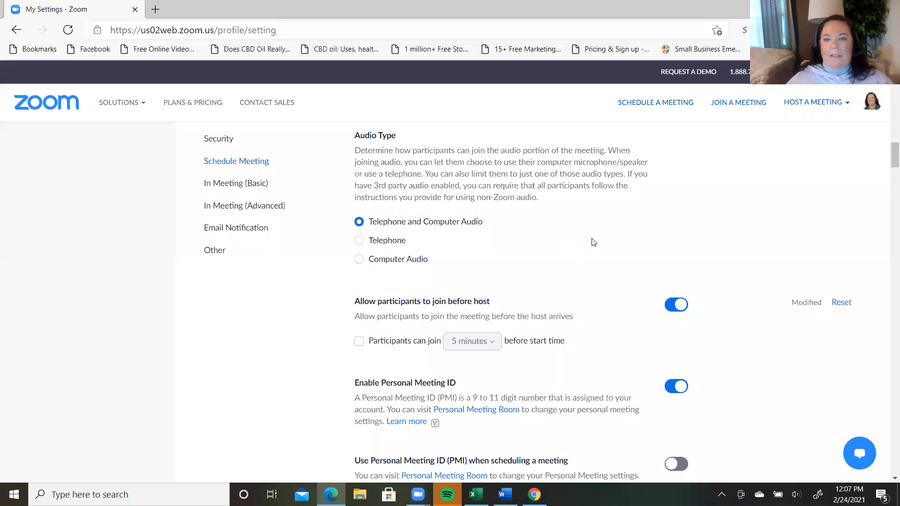
drag(887, 162, 887, 186)
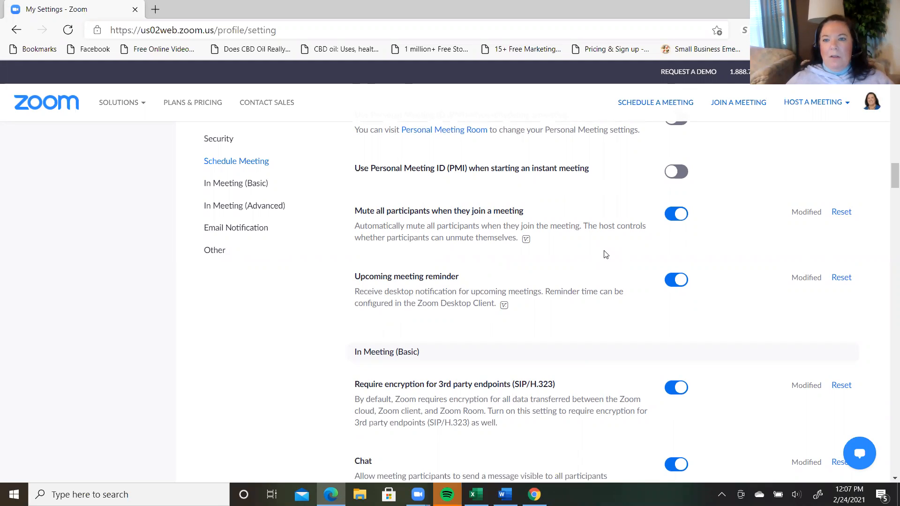
click(676, 214)
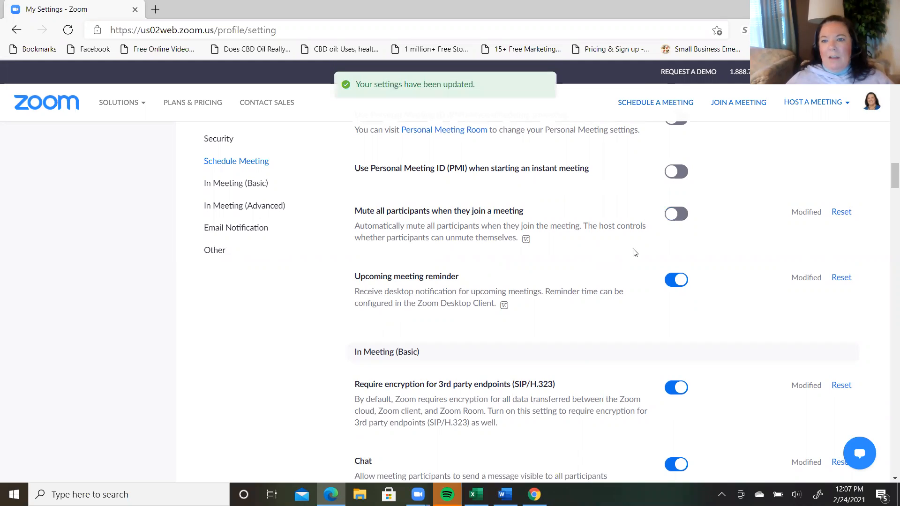
click(675, 214)
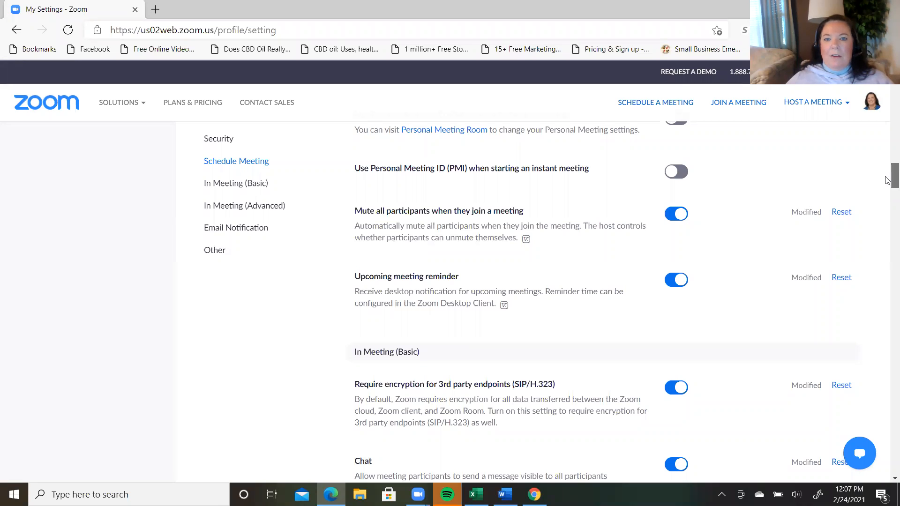
Step: Enable the restriction of in-meeting file transfer to specified file types, and disable it again
scroll(886, 180, down, 2)
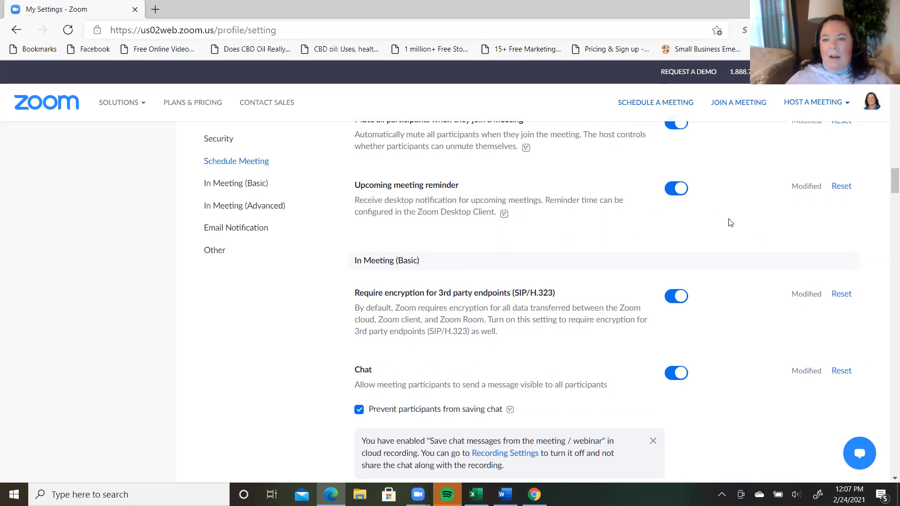
drag(887, 190, 887, 204)
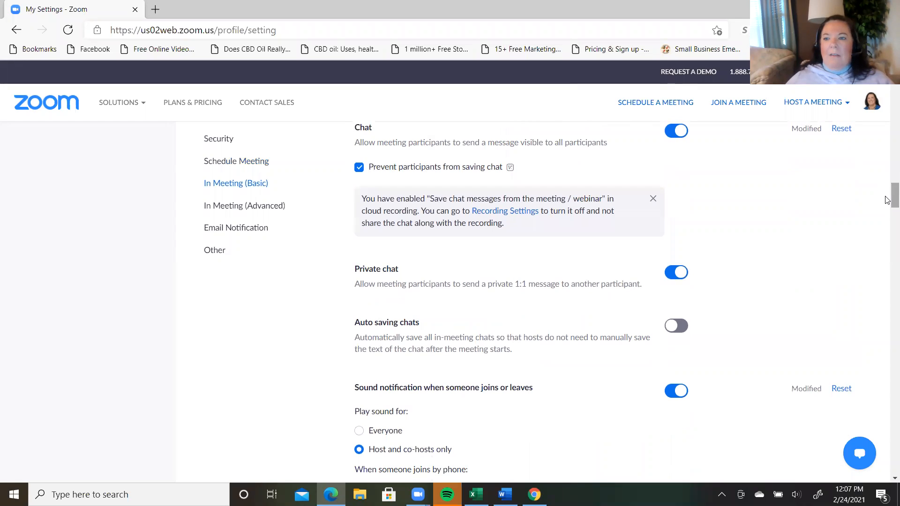
drag(887, 200, 887, 218)
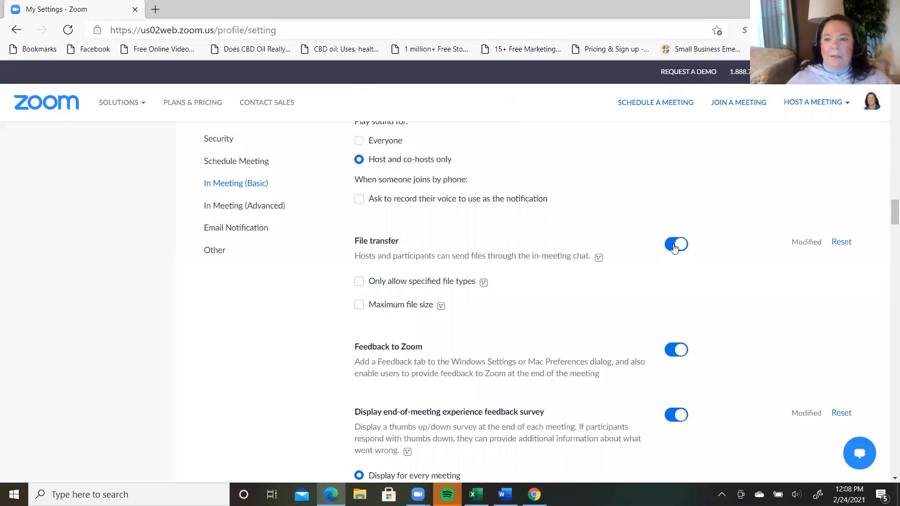
click(358, 282)
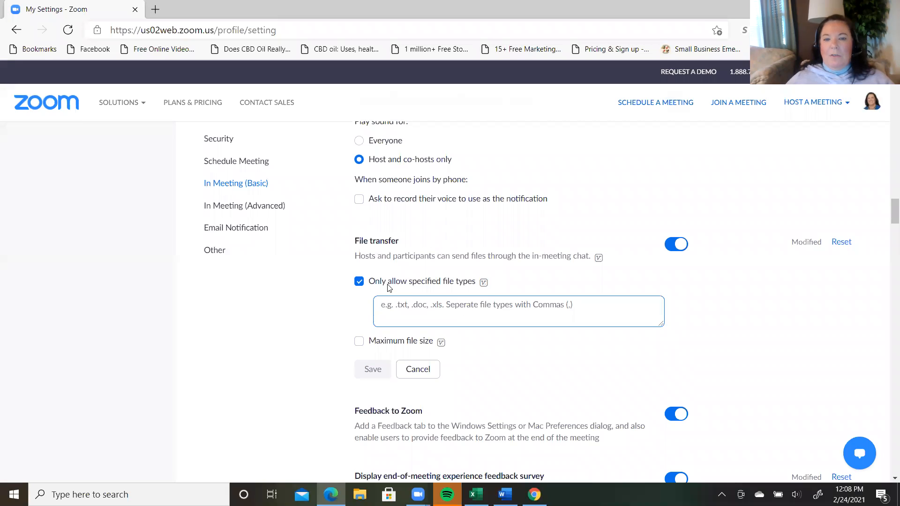
click(360, 282)
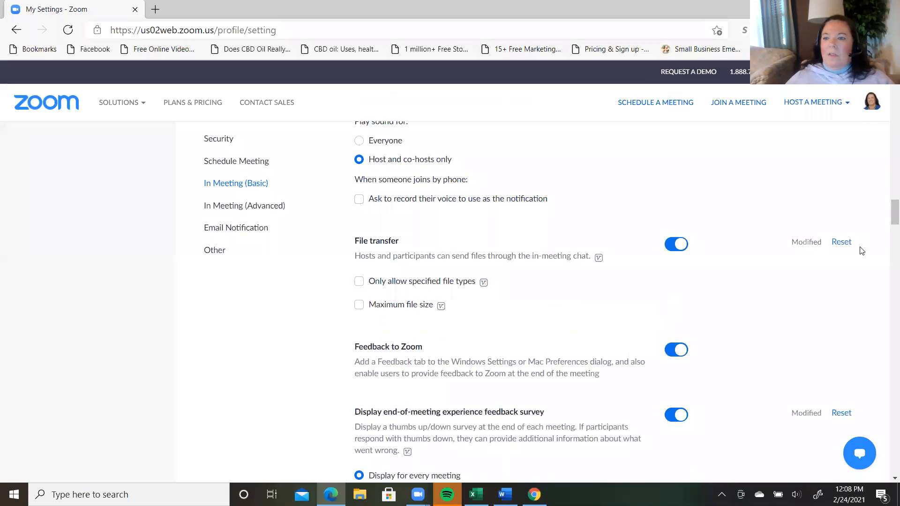
Step: Switch the Co-host setting off and back on
drag(887, 212, 887, 234)
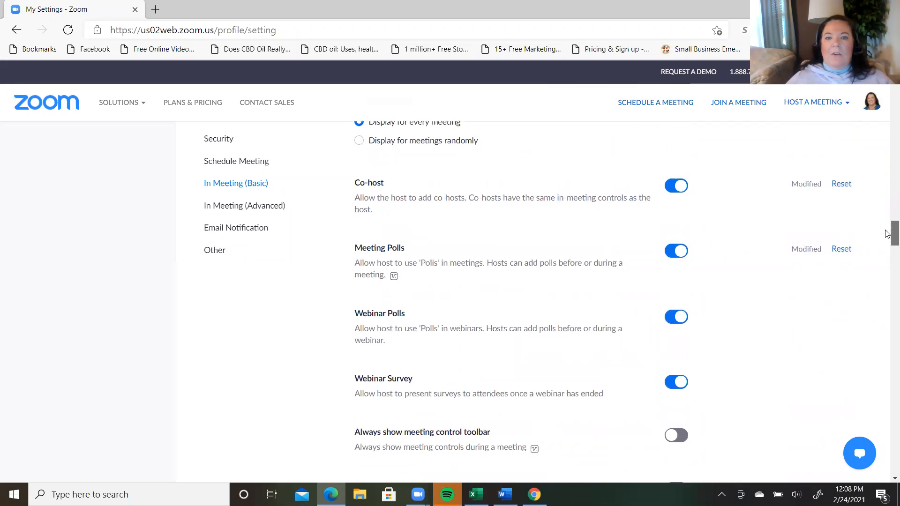
click(682, 187)
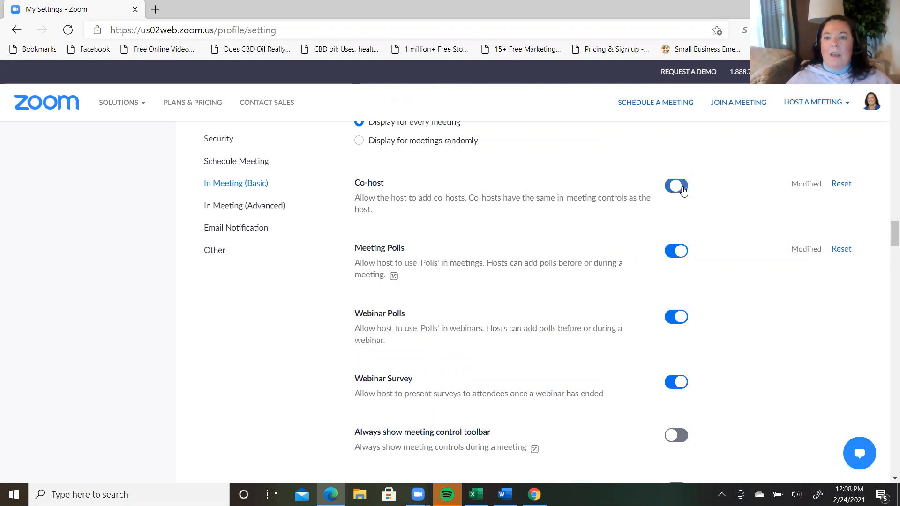
click(674, 188)
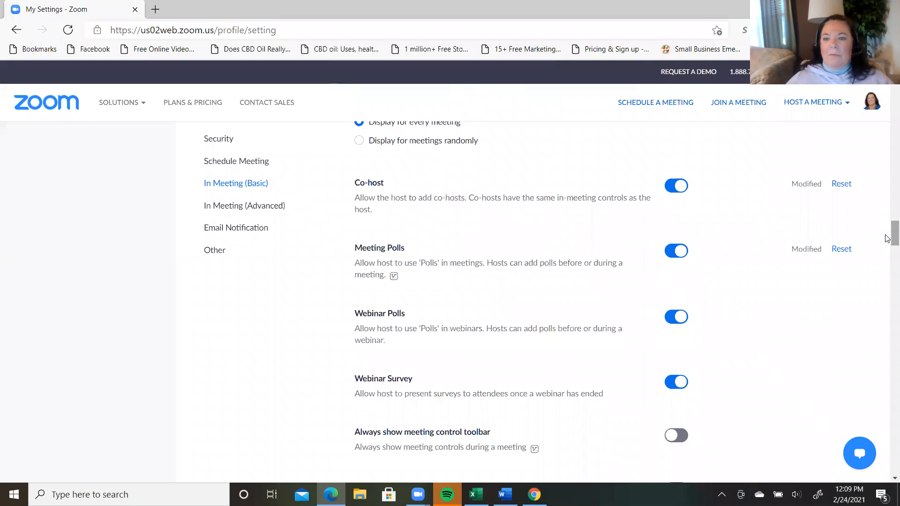
Step: Review the in-meeting settings for screen sharing, annotation, whiteboard, remote control, non-verbal feedback and meeting reactions
scroll(887, 269, down, 5)
scroll(887, 253, down, 2)
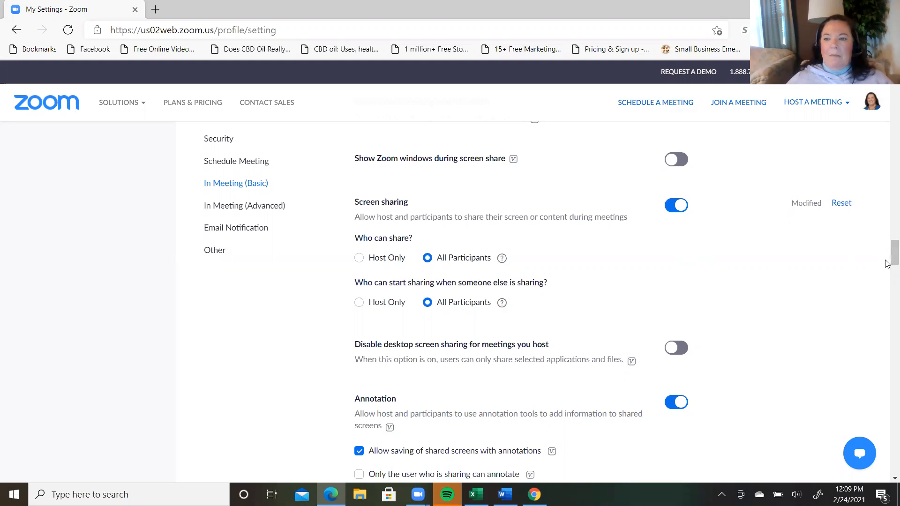
drag(886, 262, 886, 271)
scroll(886, 271, down, 4)
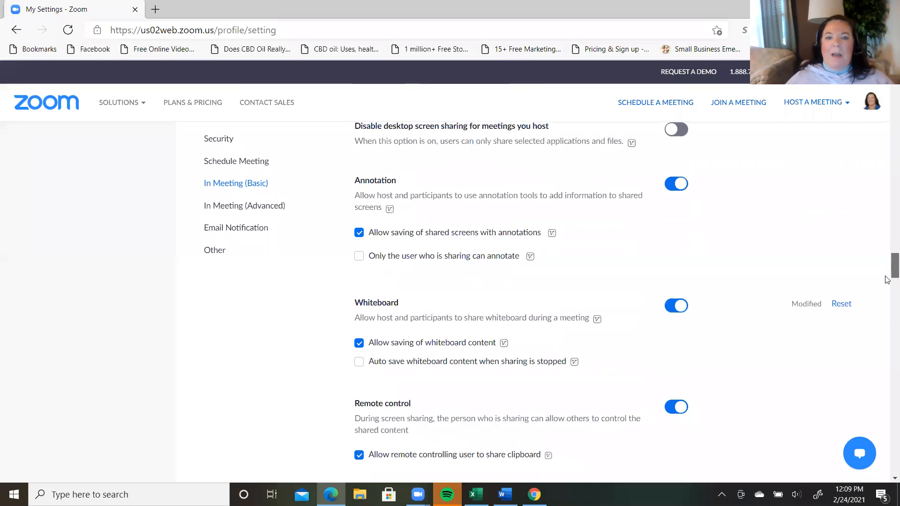
scroll(887, 281, down, 1)
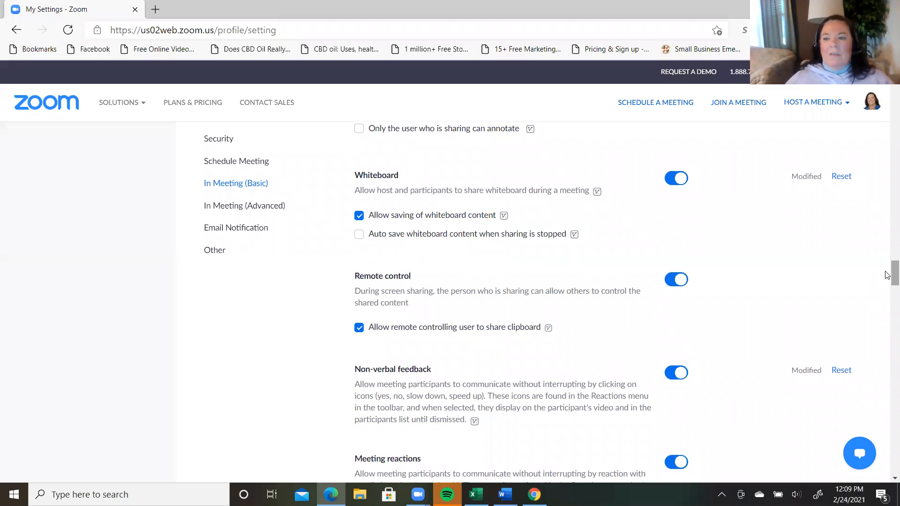
scroll(887, 275, down, 3)
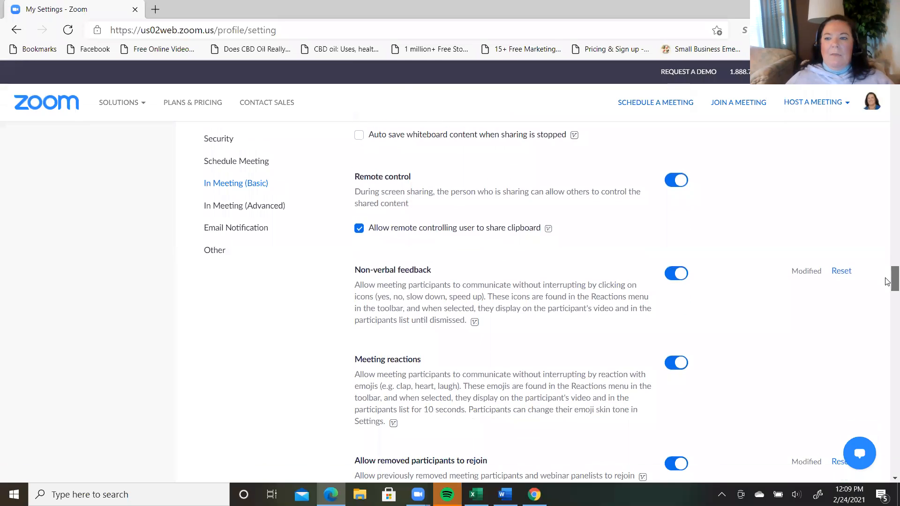
drag(887, 287, 887, 316)
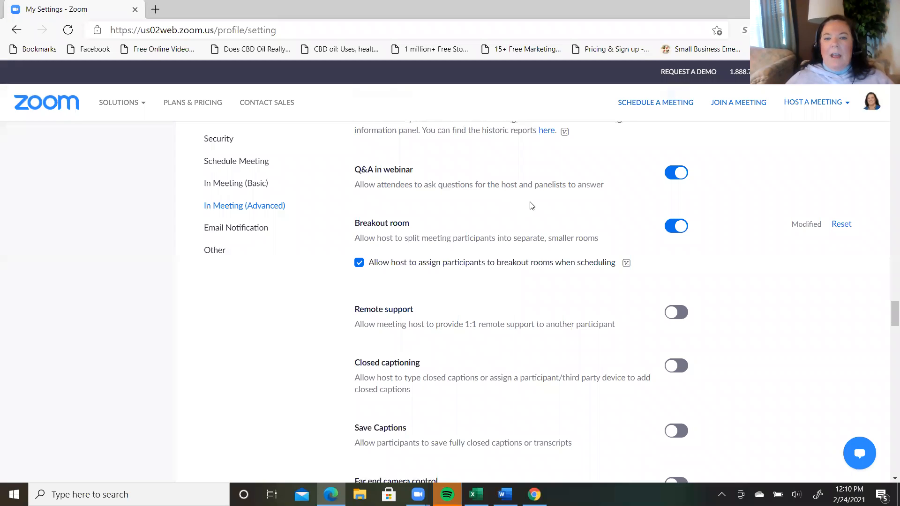
Step: Switch Q&A in webinar off and back on, and do the same with the Breakout room setting
click(678, 173)
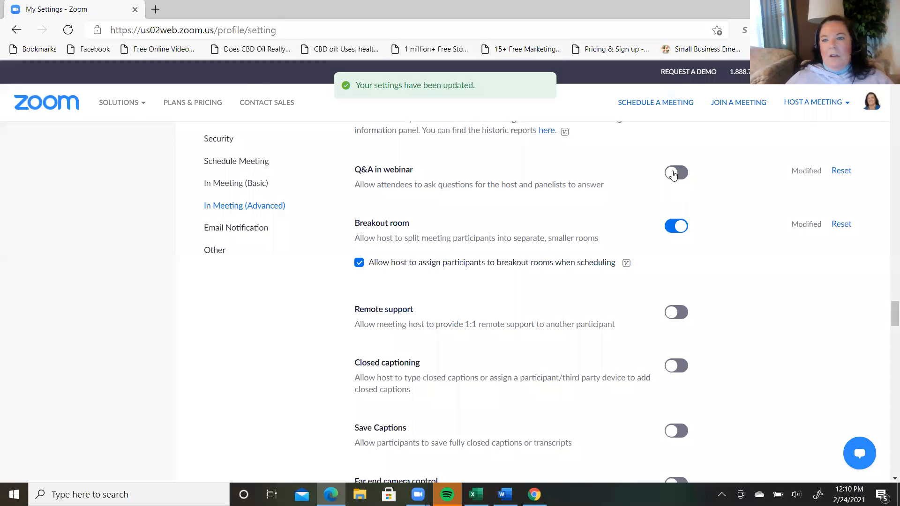
click(671, 175)
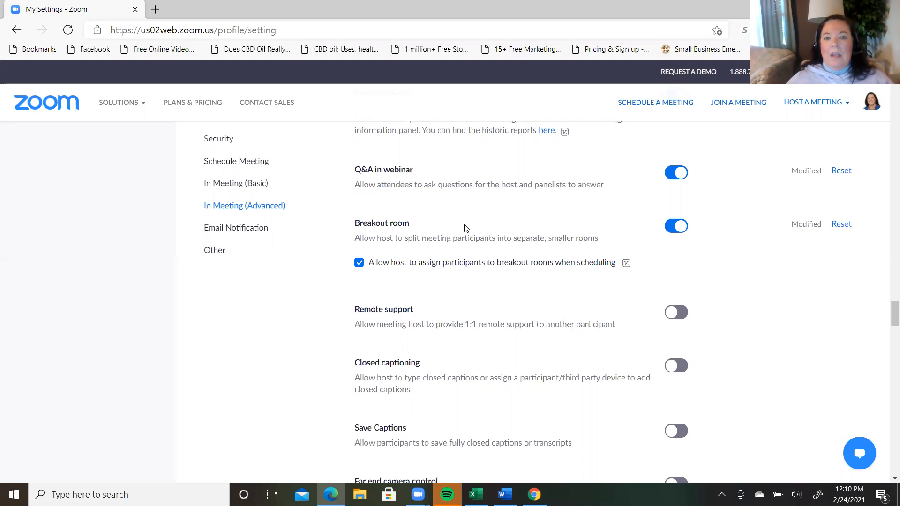
click(677, 227)
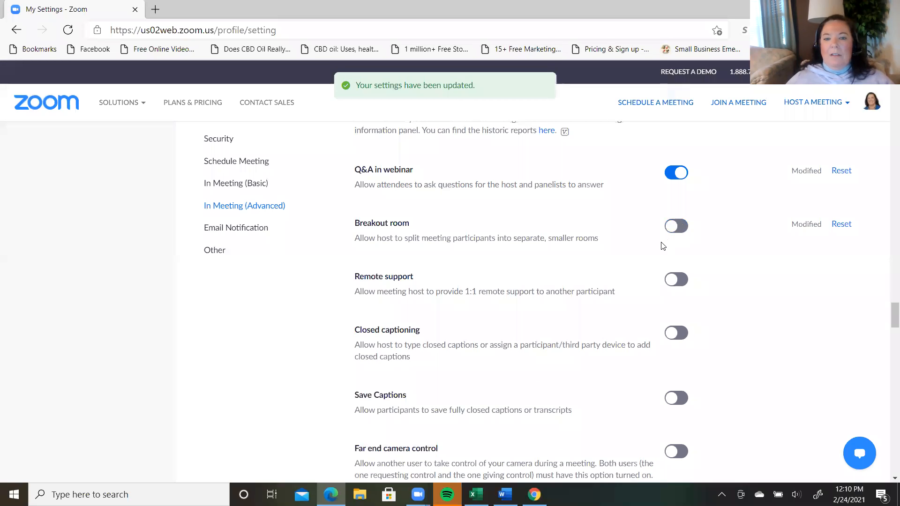
click(670, 226)
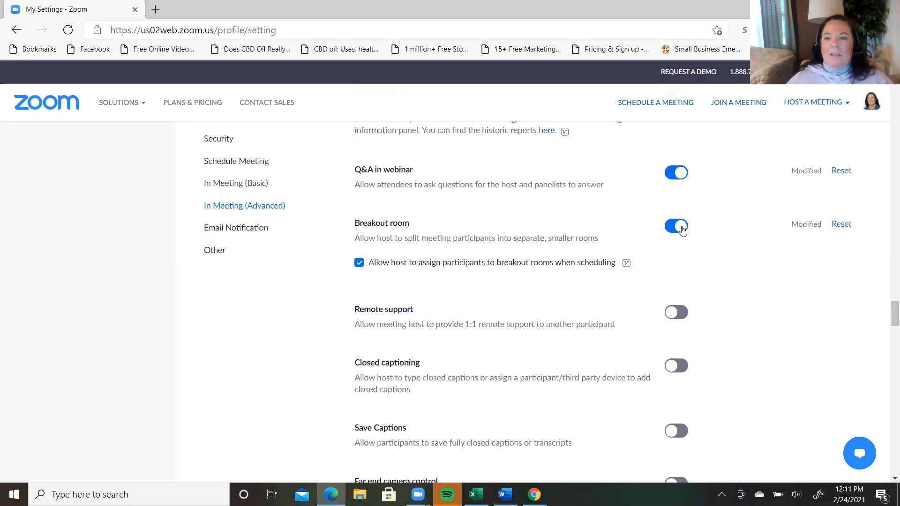
Step: Review the remaining advanced in-meeting settings, including virtual background, video filters, webinar livestreaming and request permission to unmute, and return to the Security section
drag(887, 311, 888, 338)
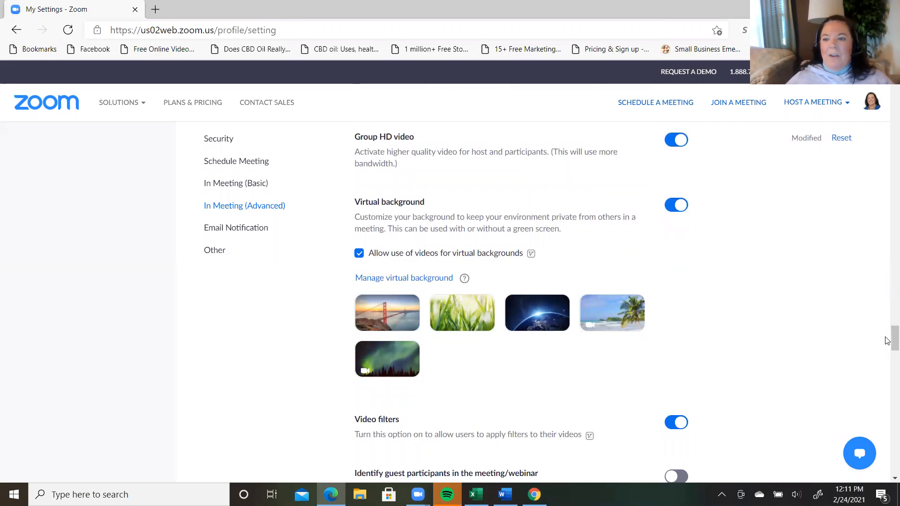
drag(886, 341, 887, 401)
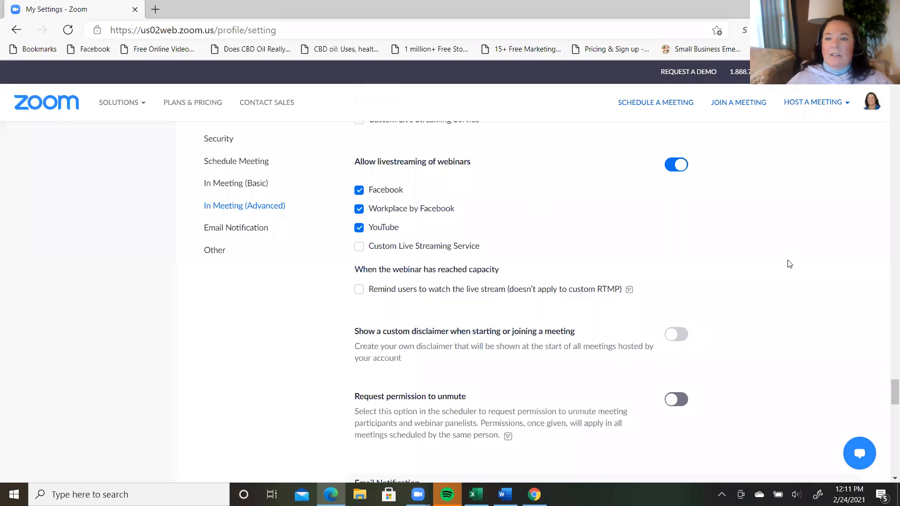
drag(886, 388, 887, 452)
click(887, 333)
drag(887, 332, 886, 86)
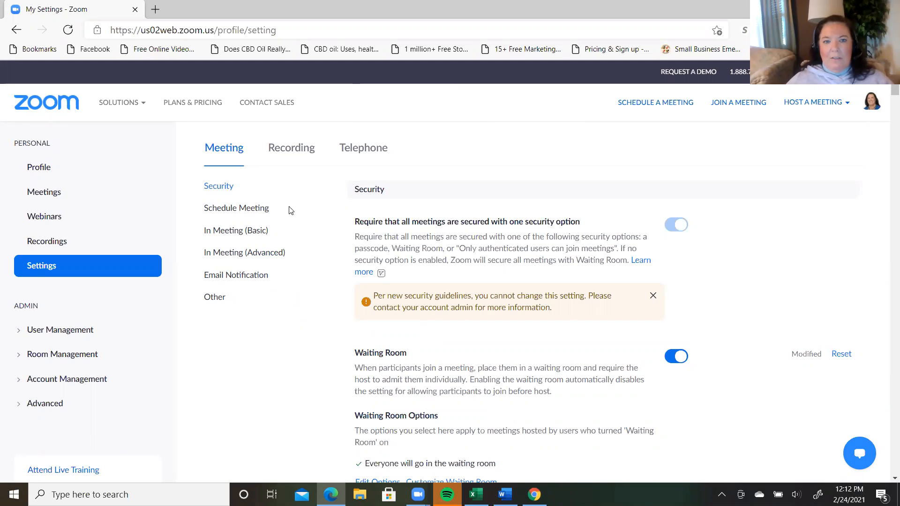
Step: Examine the local and cloud recording settings and return to the meeting settings
click(291, 149)
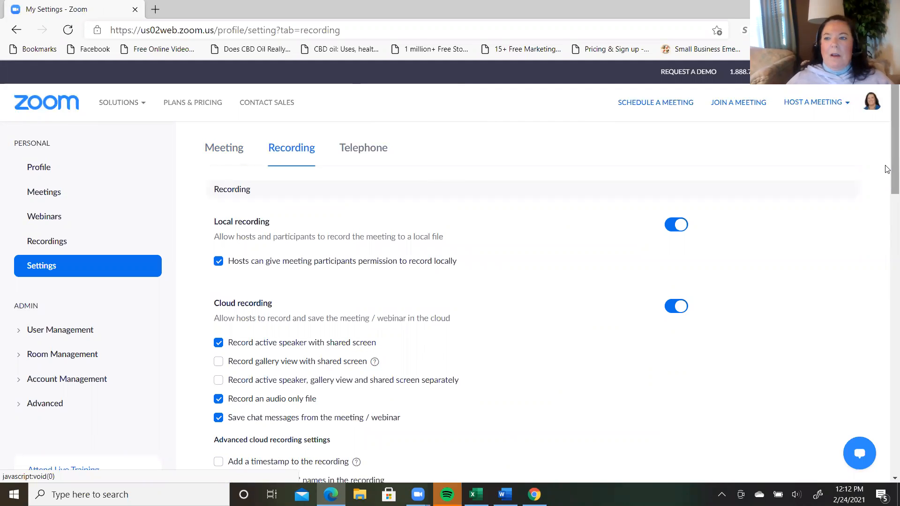
drag(886, 164, 887, 192)
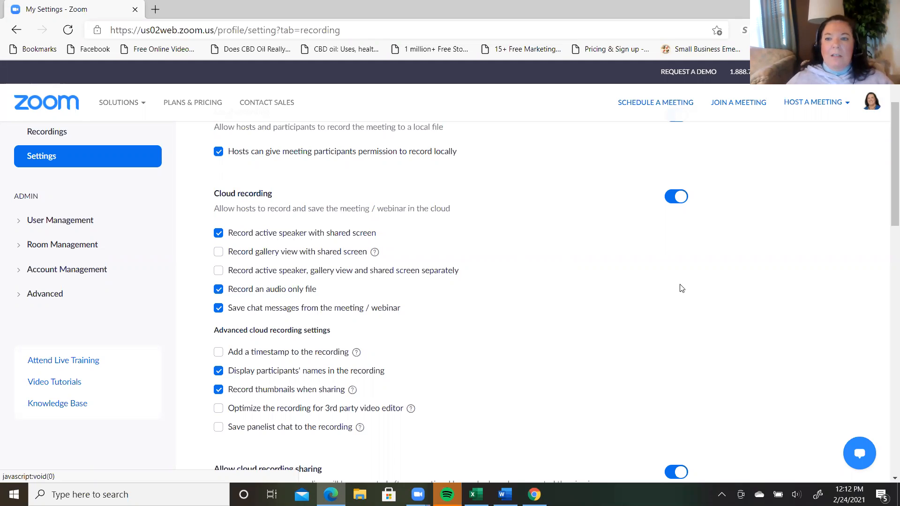
mouse_move(886, 219)
mouse_down()
mouse_move(887, 293)
mouse_move(887, 231)
mouse_up()
click(230, 151)
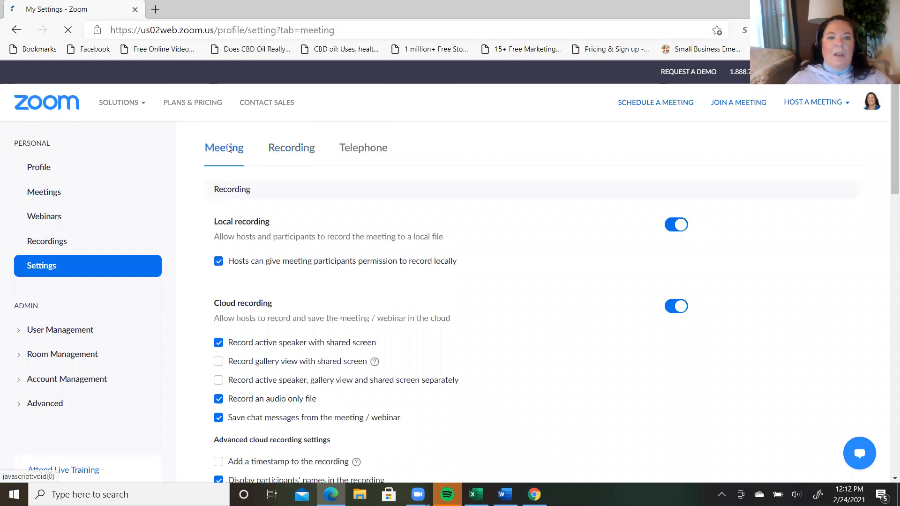
Step: Open the list of upcoming meetings and start scheduling a new meeting
click(44, 192)
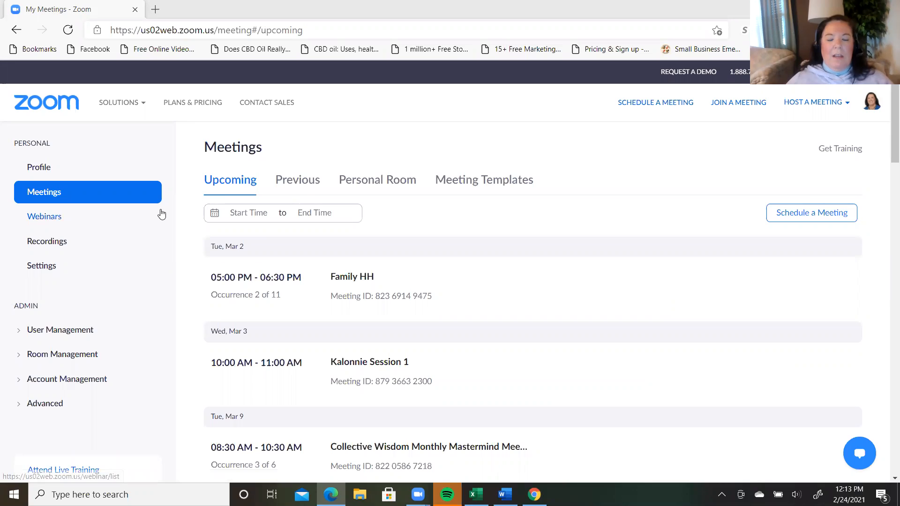
click(49, 196)
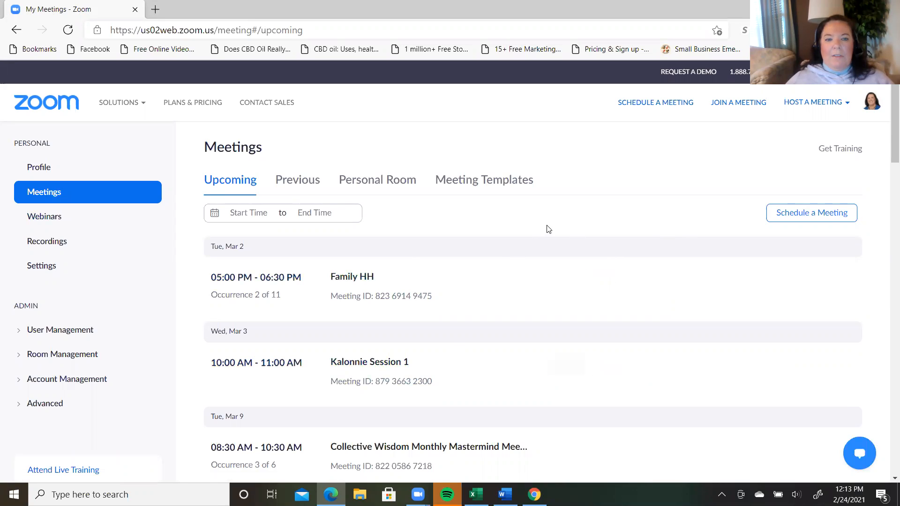
click(810, 214)
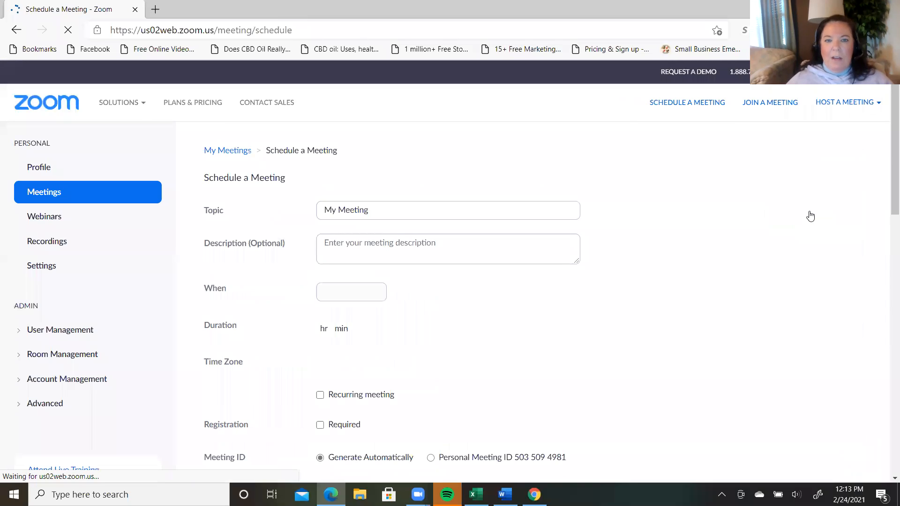
Step: Replace the default meeting topic with "Test Meeting"
triple_click(374, 210)
click(374, 210)
key(BackSpace)
key(BackSpace)
key(BackSpace)
key(BackSpace)
key(BackSpace)
key(BackSpace)
key(BackSpace)
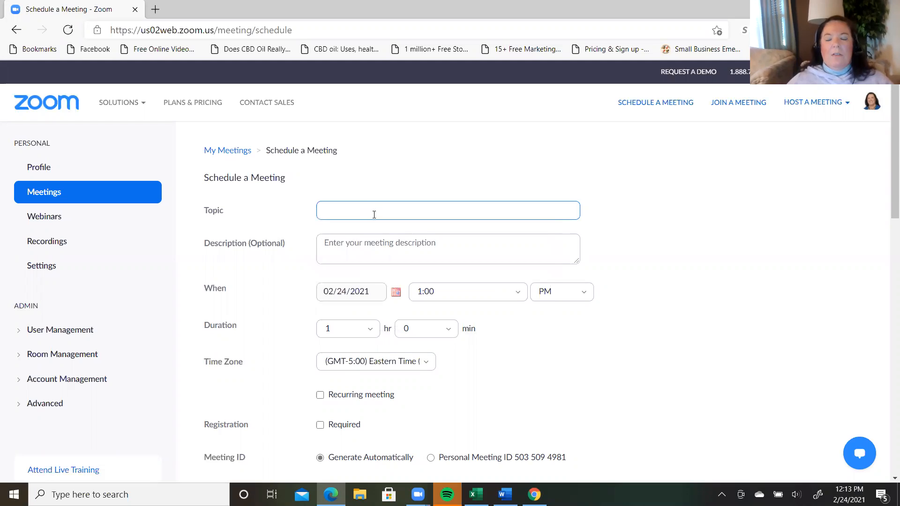
click(374, 209)
text(Tes)
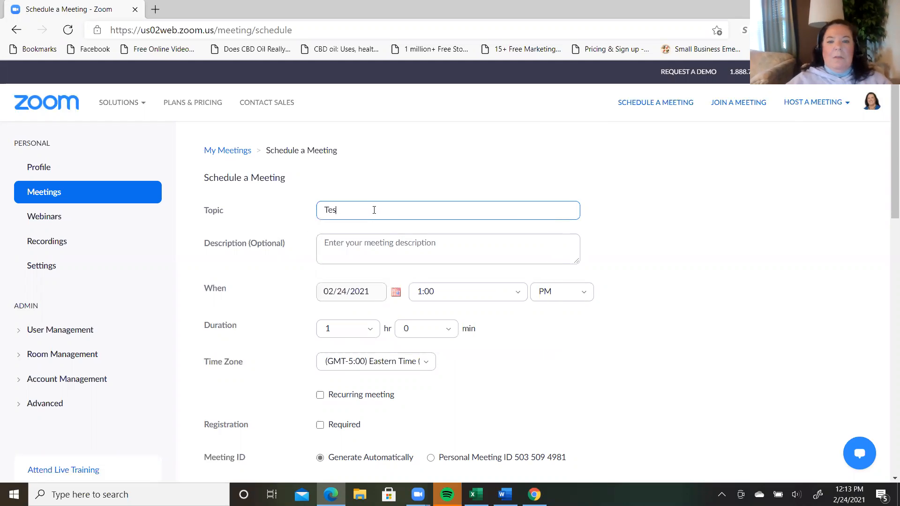
text(t Meeting)
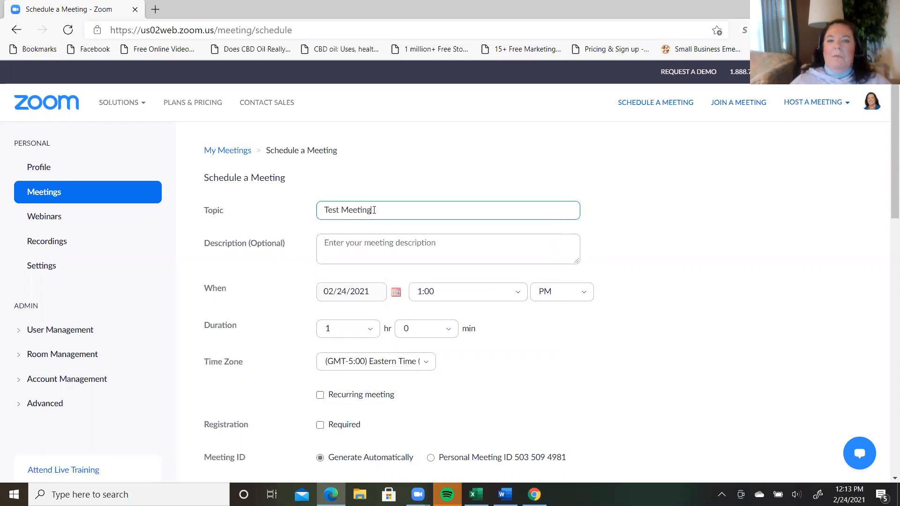
Step: Enter "test" as the meeting description
click(380, 247)
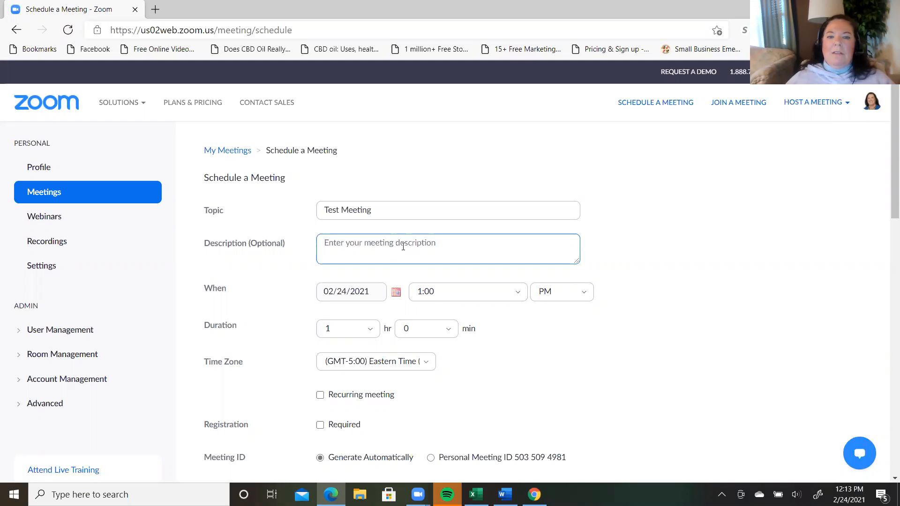
text(test)
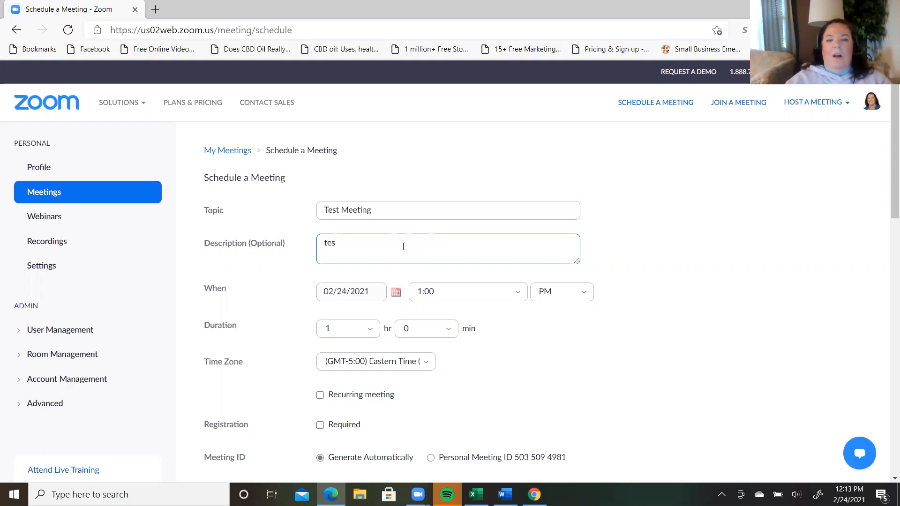
click(660, 306)
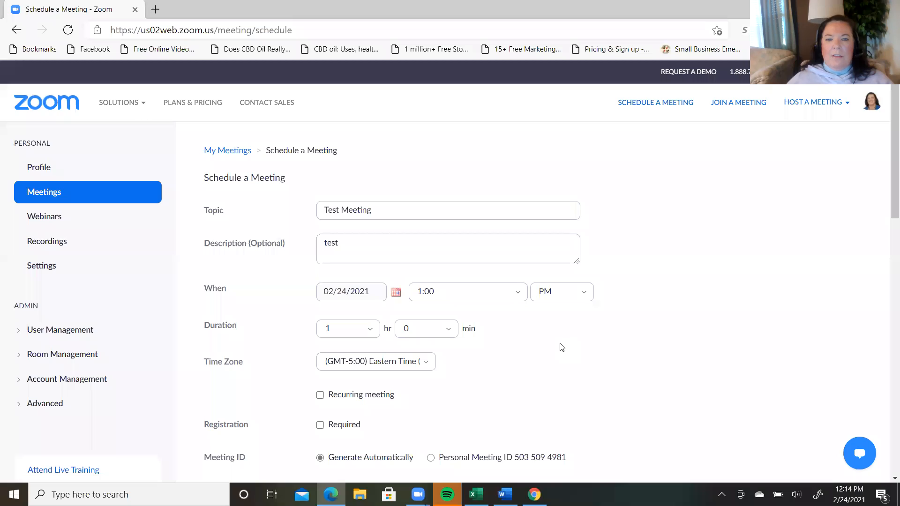
Step: Set the meeting date to 02/25/2021 and the duration to 1 hr 30 min
click(396, 292)
click(404, 373)
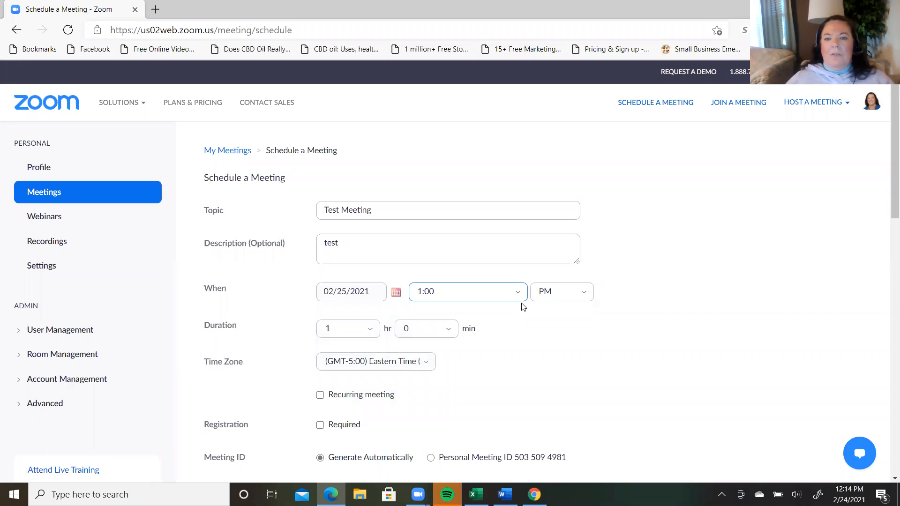
click(370, 329)
click(370, 330)
click(449, 330)
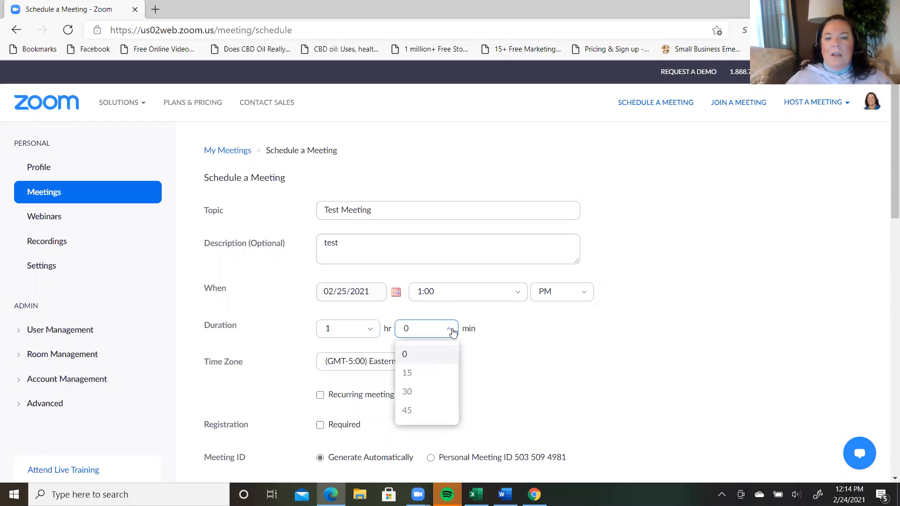
click(425, 391)
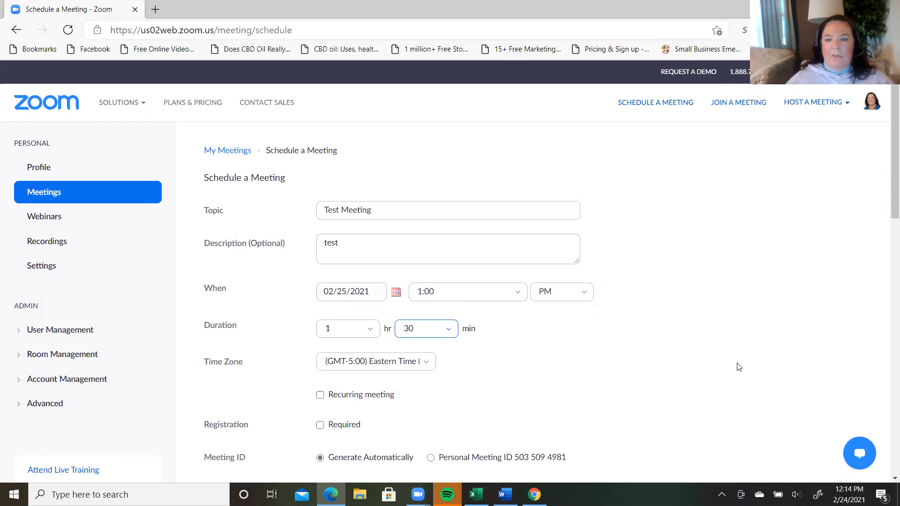
Step: Make the meeting recurring with a Monthly recurrence
scroll(887, 209, down, 4)
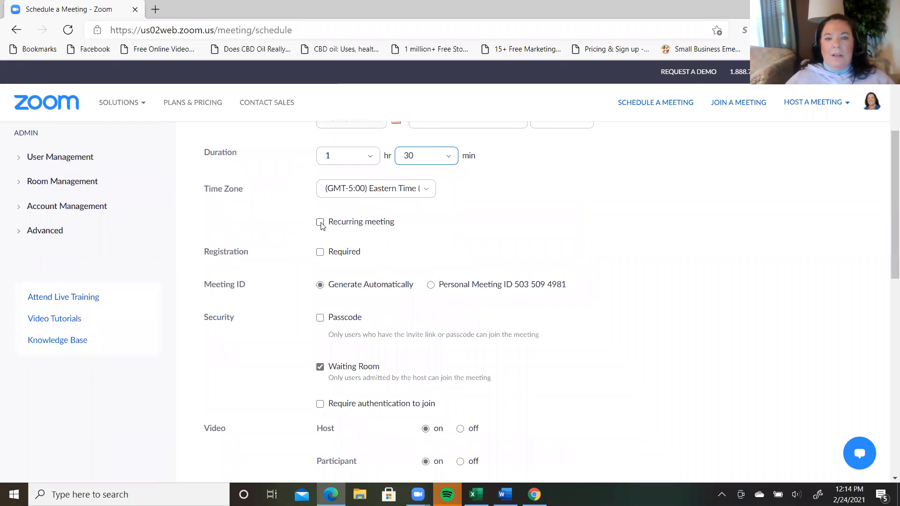
click(320, 223)
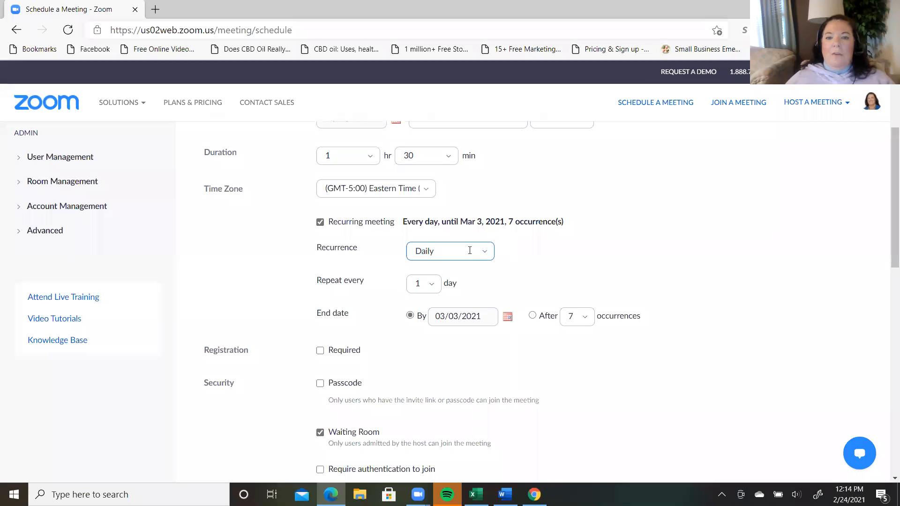
click(487, 255)
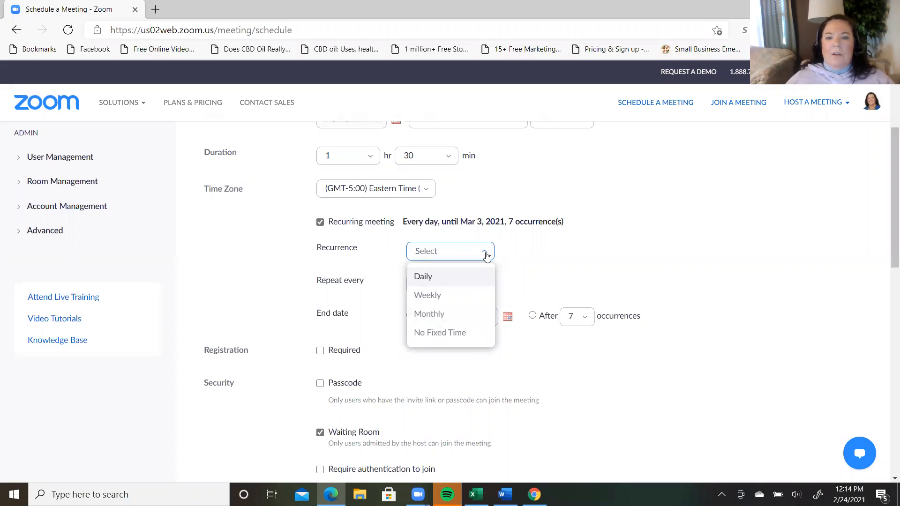
click(466, 315)
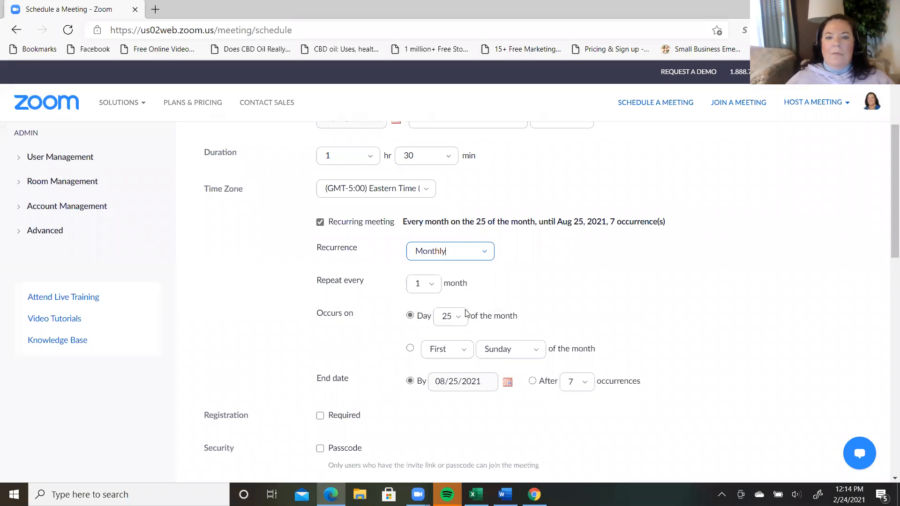
click(433, 288)
click(432, 287)
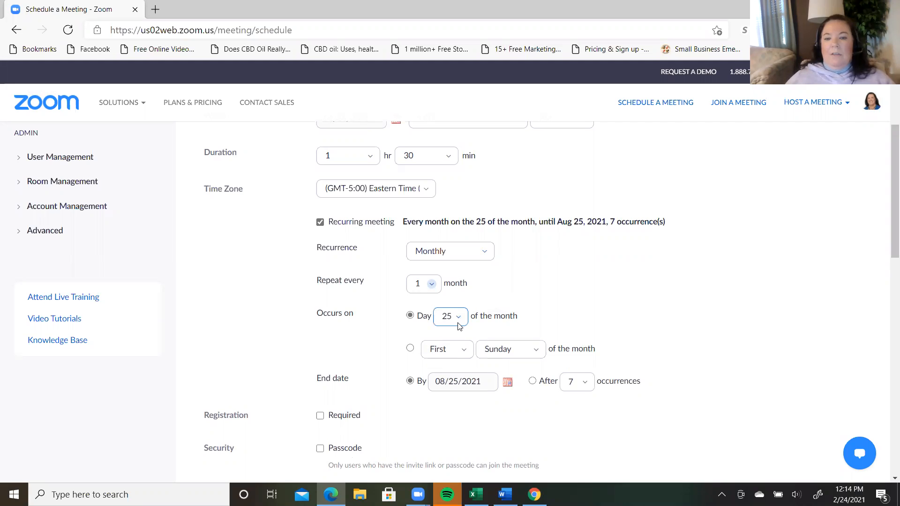
Step: Set the monthly recurrence to occur on the last Wednesday of the month
click(410, 349)
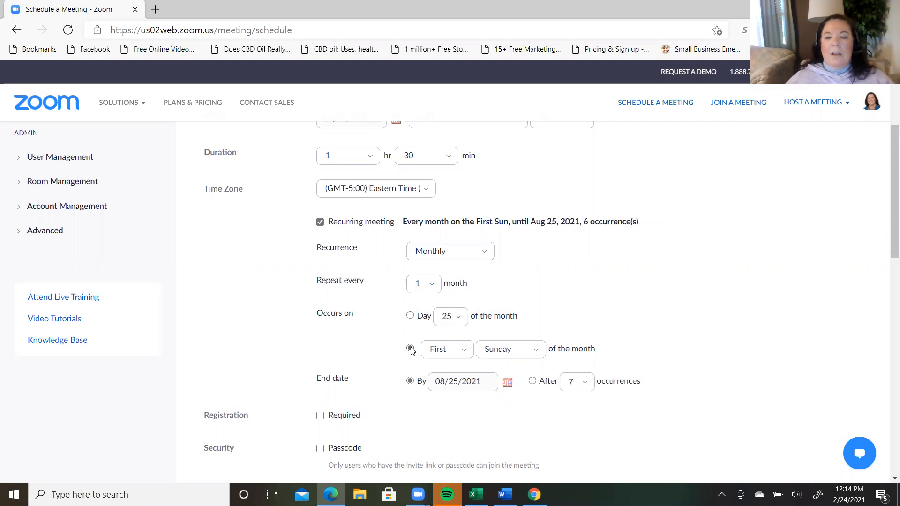
click(464, 353)
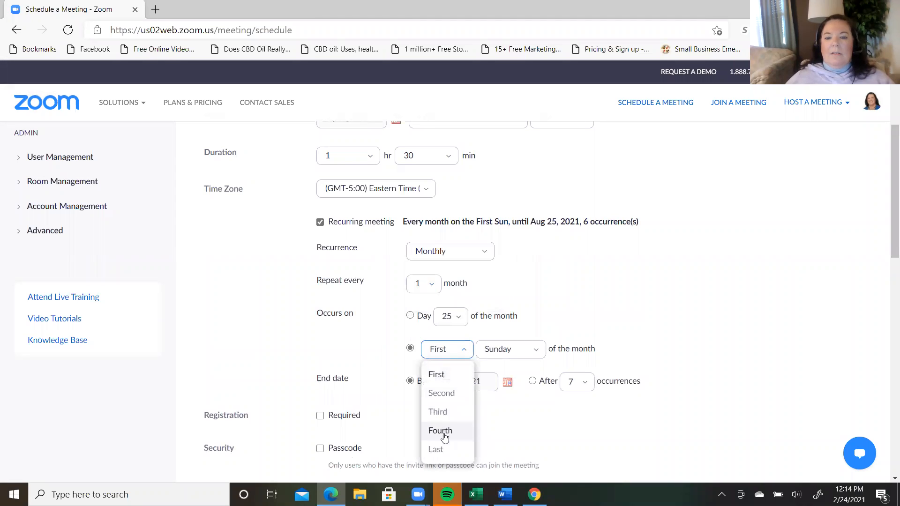
click(437, 447)
click(536, 351)
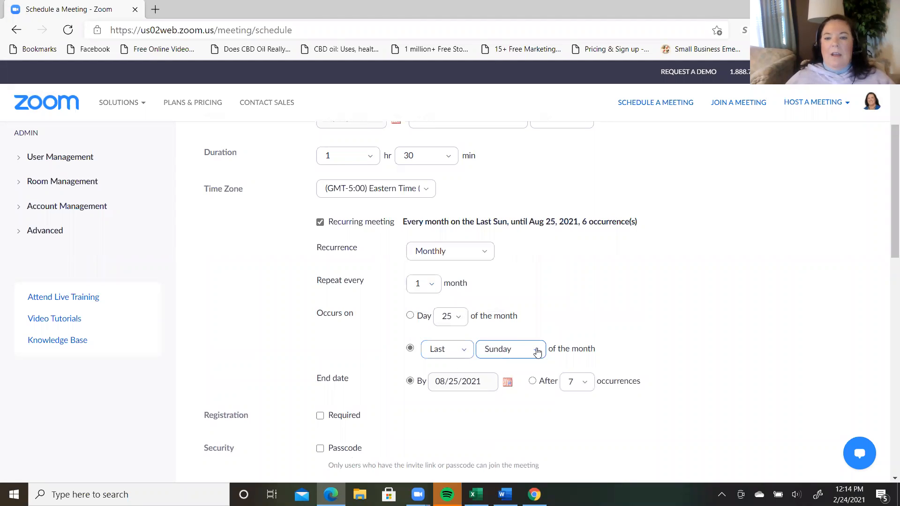
click(521, 268)
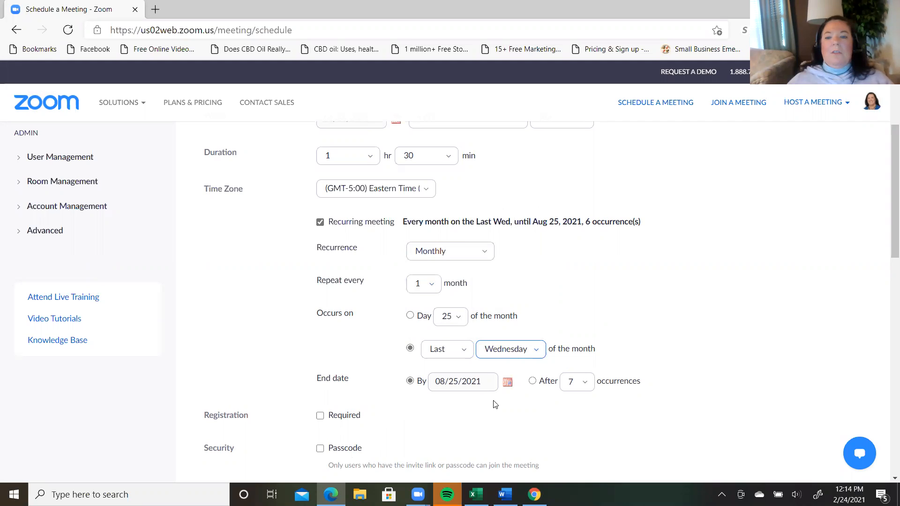
click(533, 381)
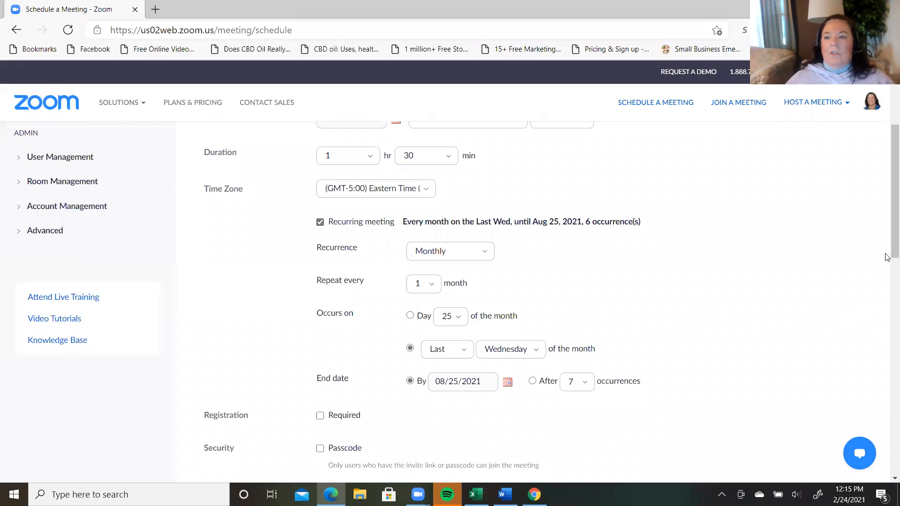
Step: Turn off the Recurring meeting option
scroll(887, 238, down, 3)
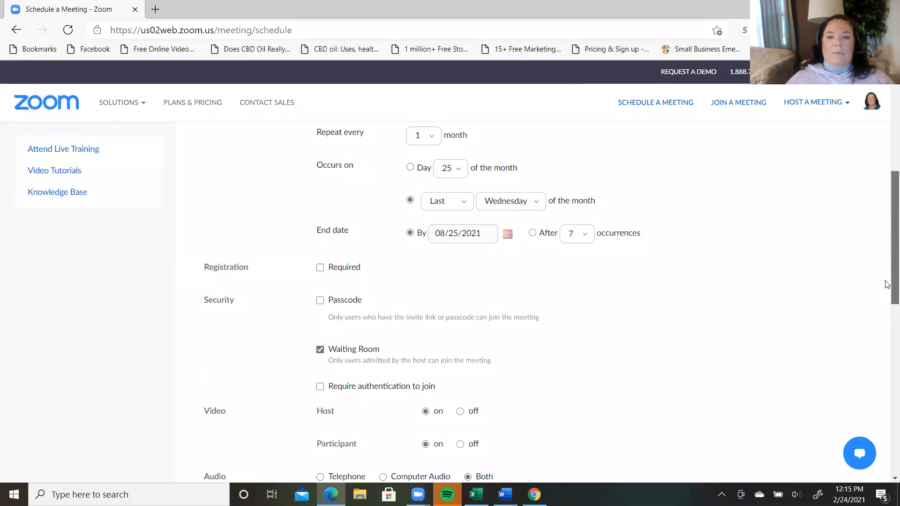
scroll(887, 269, up, 2)
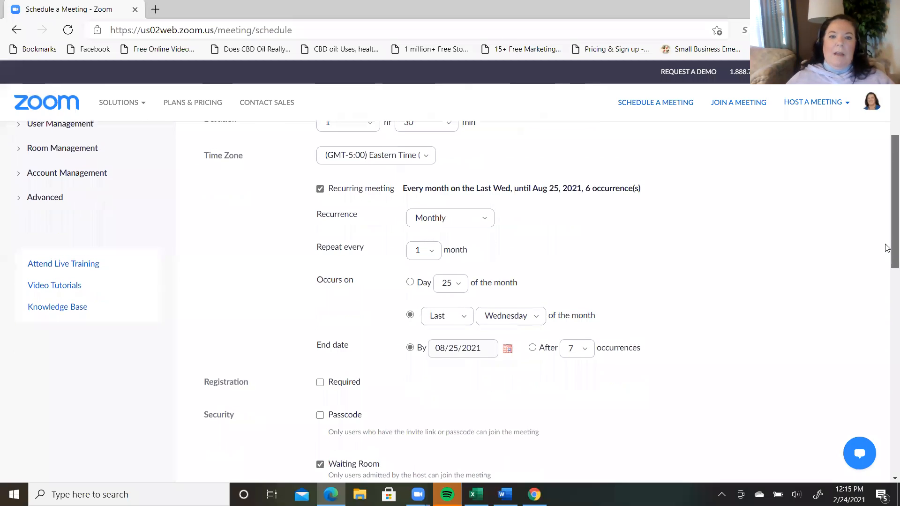
click(320, 189)
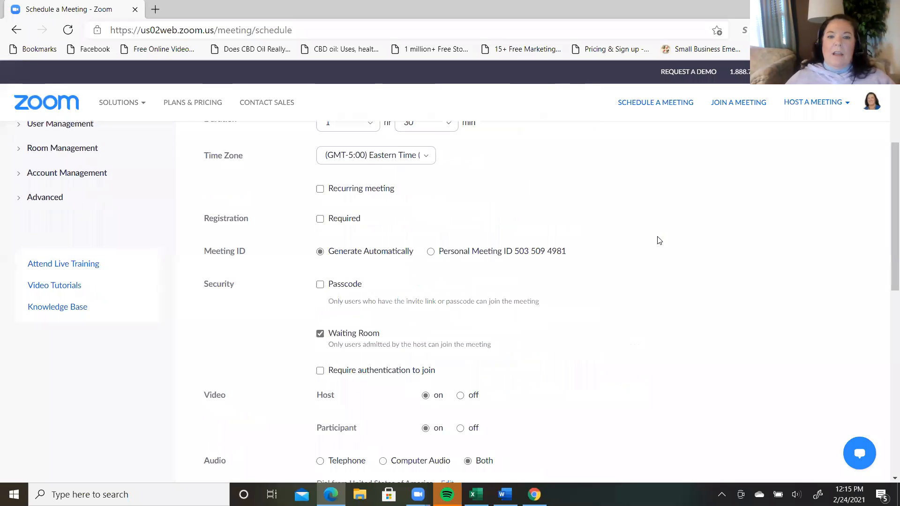
Step: Make registration required for the meeting, and enable the Passcode option and disable it again
drag(887, 241, 887, 247)
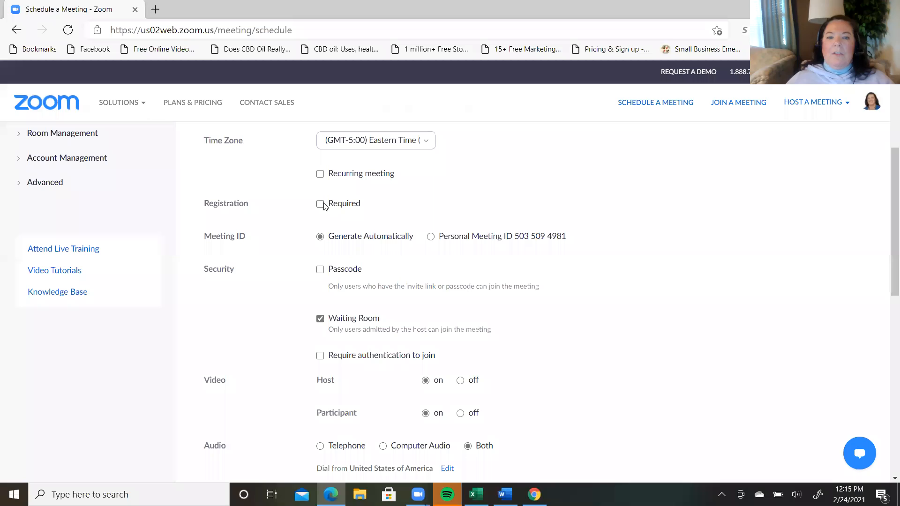
click(320, 204)
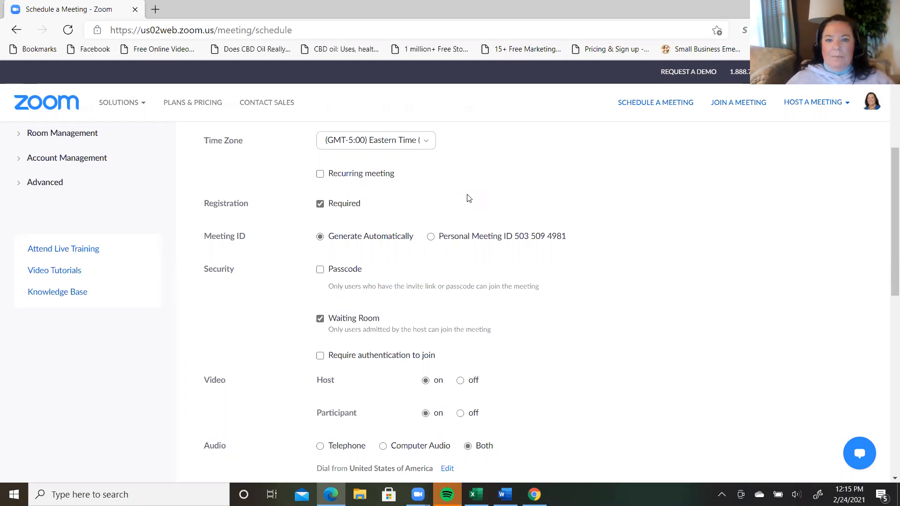
click(320, 269)
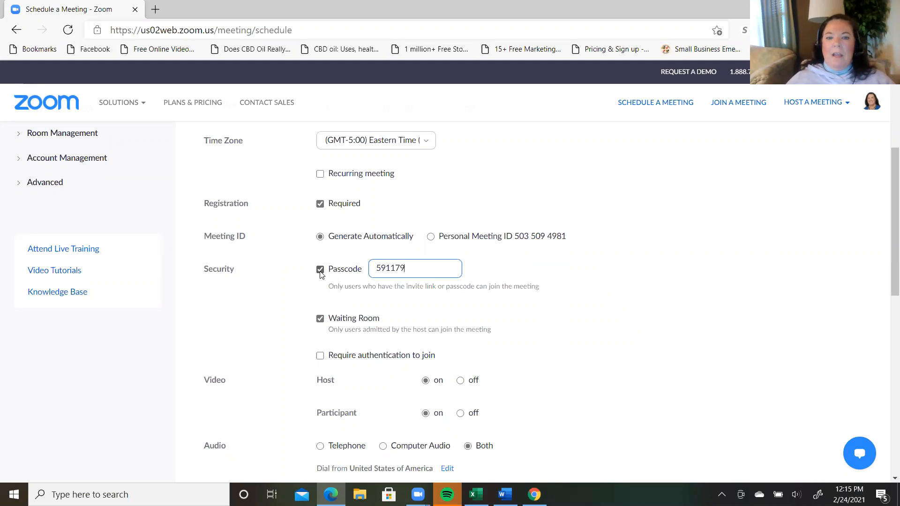
click(320, 271)
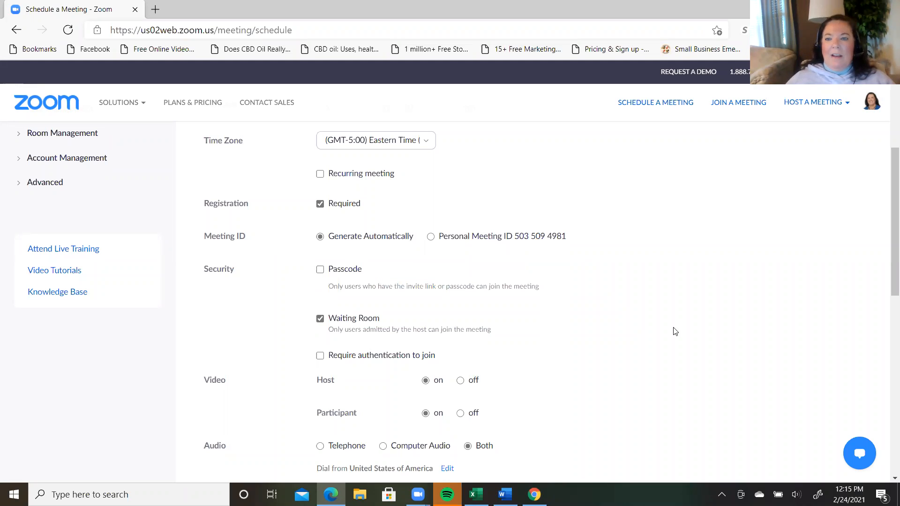
Step: Disable and re-enable the Waiting Room option, and switch the participant video off and back on
drag(887, 261, 887, 303)
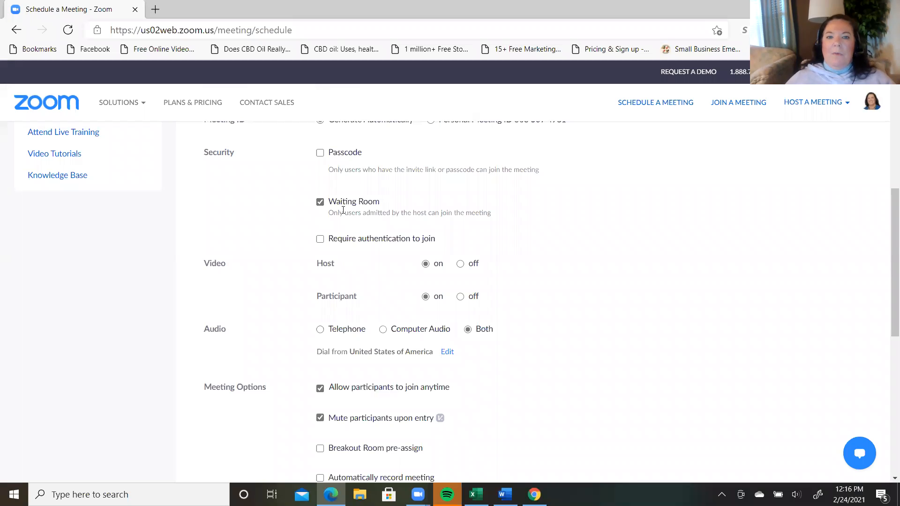
click(320, 202)
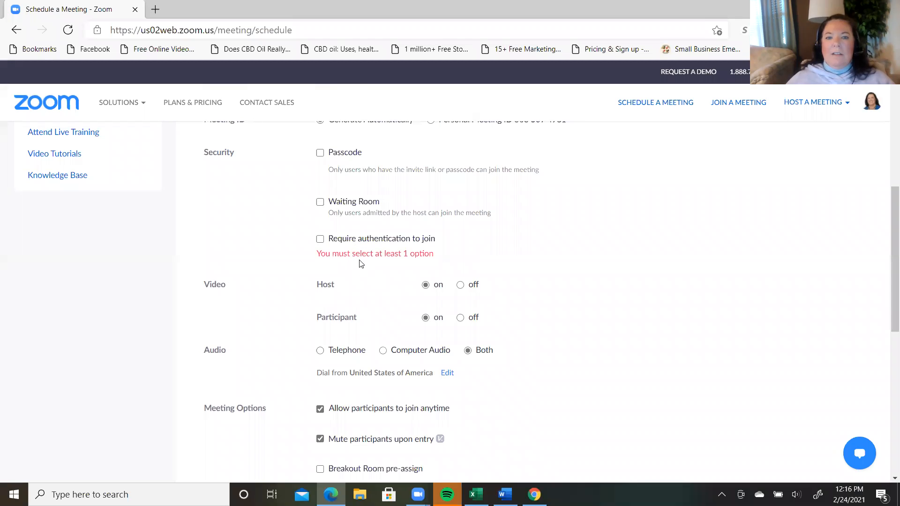
click(320, 202)
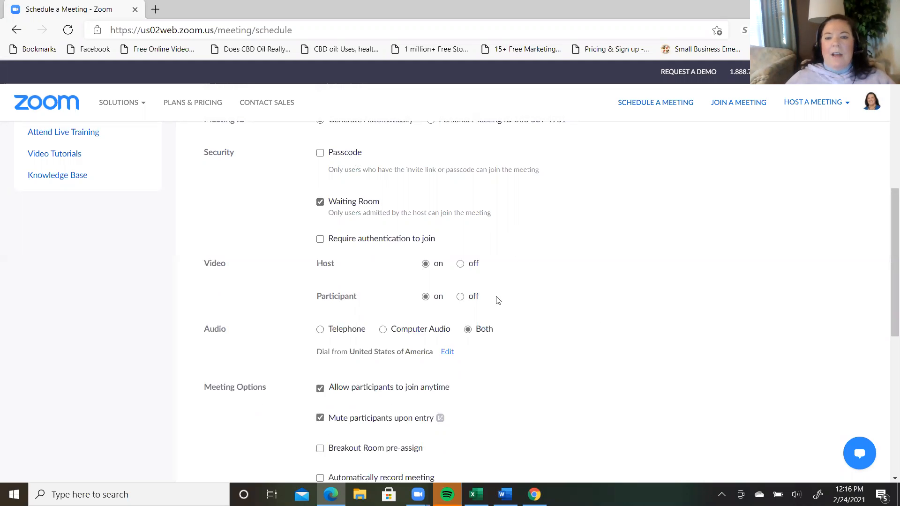
click(460, 297)
click(426, 296)
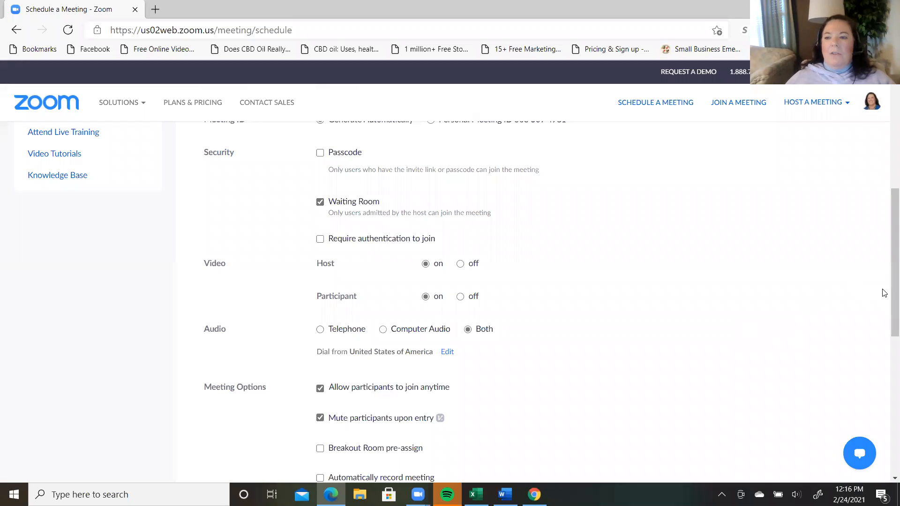
Step: Save the scheduled test meeting with the remaining meeting options left as they are
scroll(886, 305, down, 3)
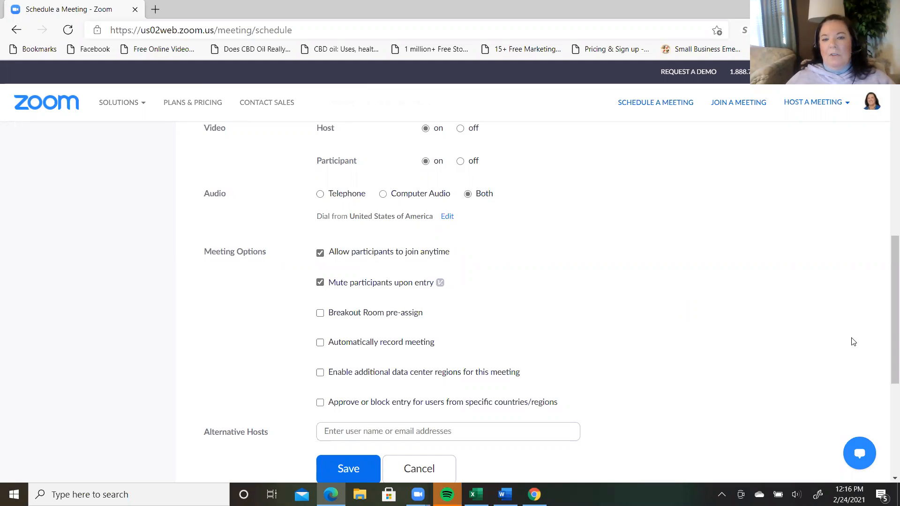
scroll(886, 361, down, 3)
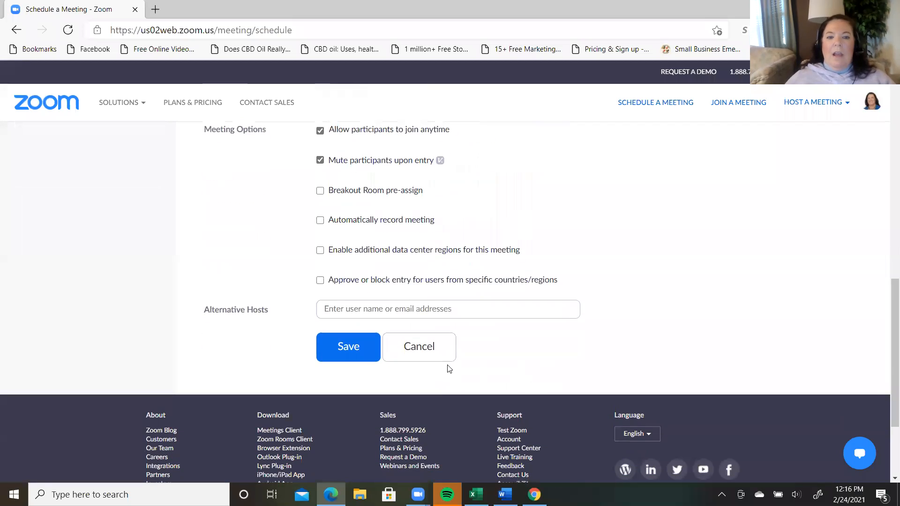
click(333, 353)
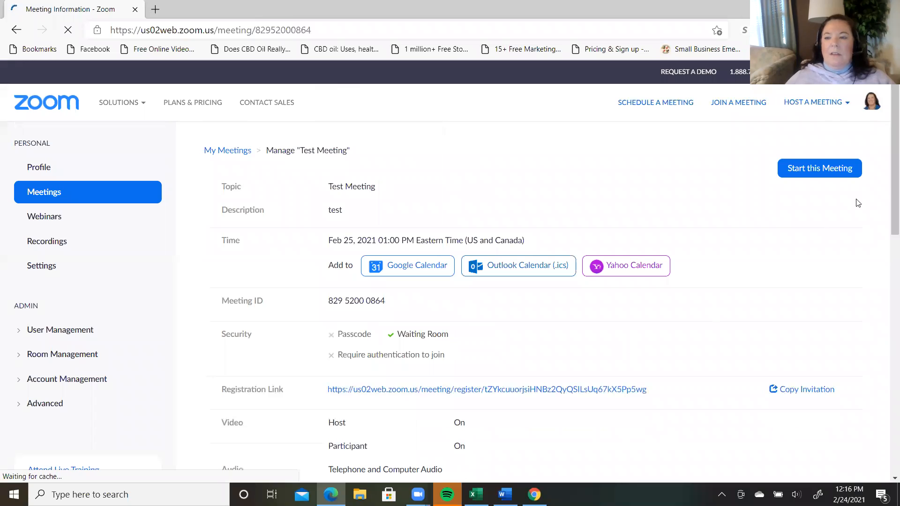
Step: Review the saved meeting's details, open its invitation, select the full invitation text and close it
scroll(886, 204, down, 1)
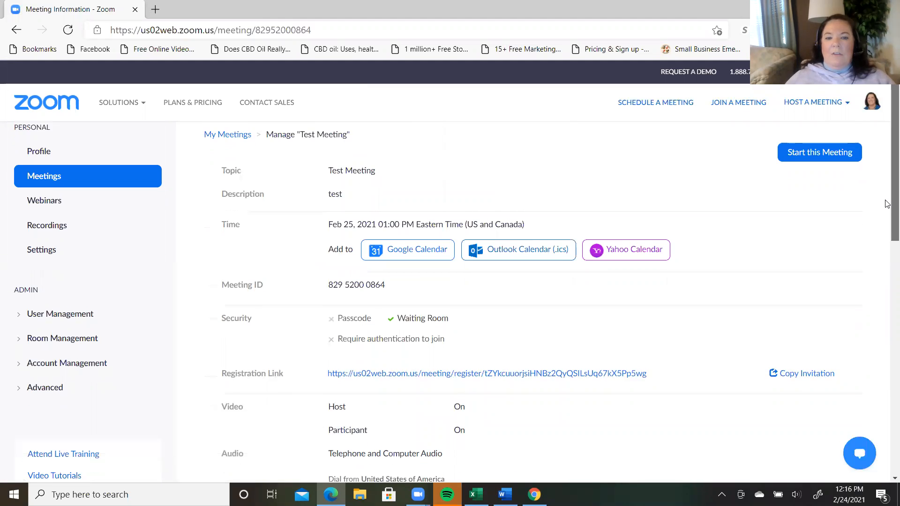
scroll(887, 204, down, 1)
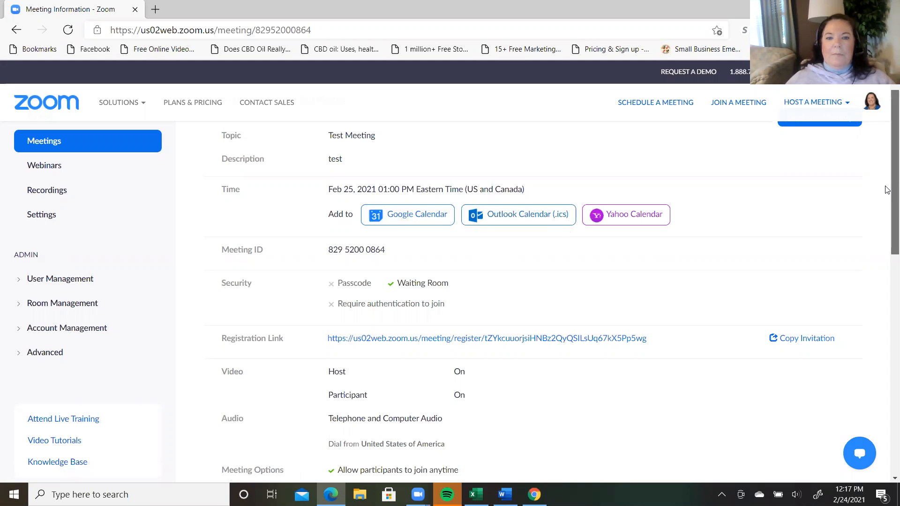
scroll(886, 187, up, 1)
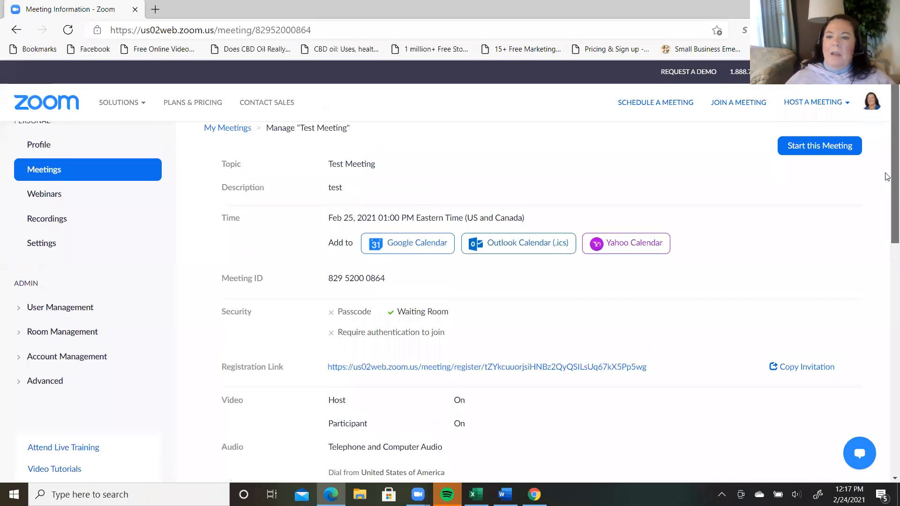
scroll(887, 177, down, 3)
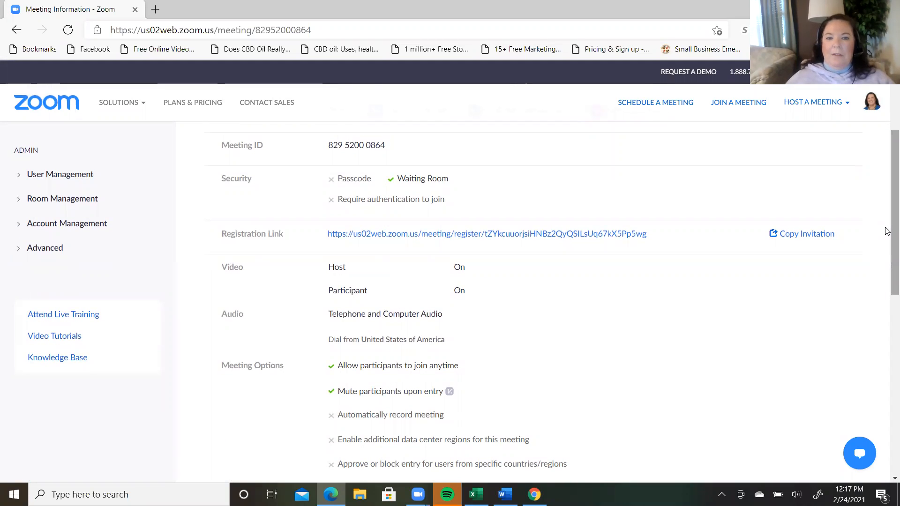
click(806, 238)
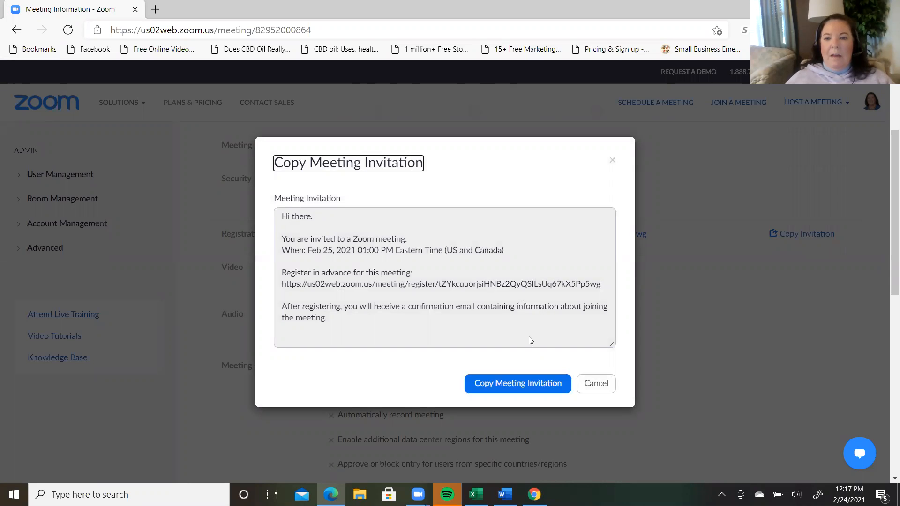
click(292, 218)
drag(292, 218, 581, 322)
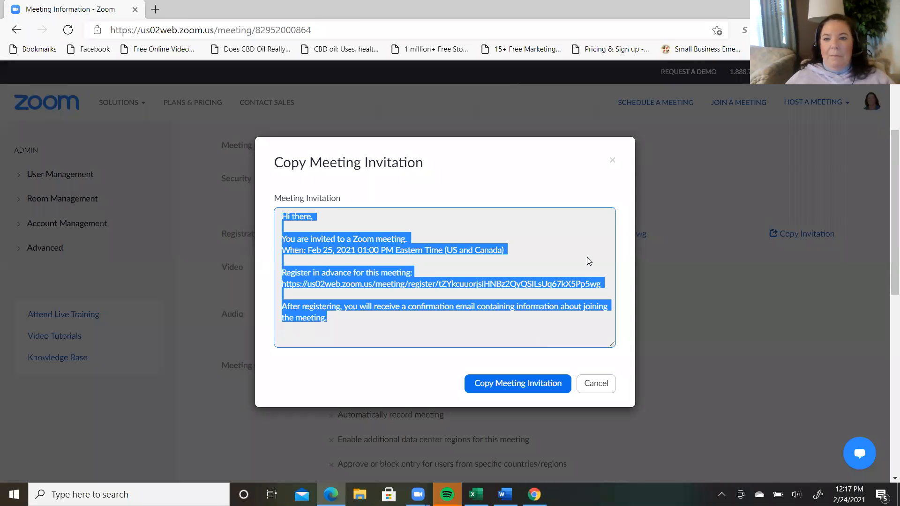
click(612, 160)
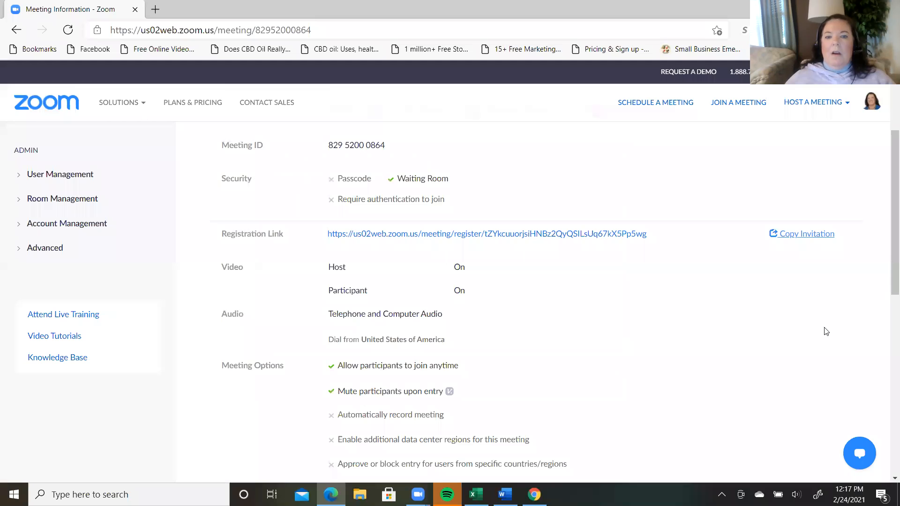
Step: In the Zoom desktop client's settings, toggle the green screen option on and off, and apply the conference room virtual background
drag(885, 259, 887, 173)
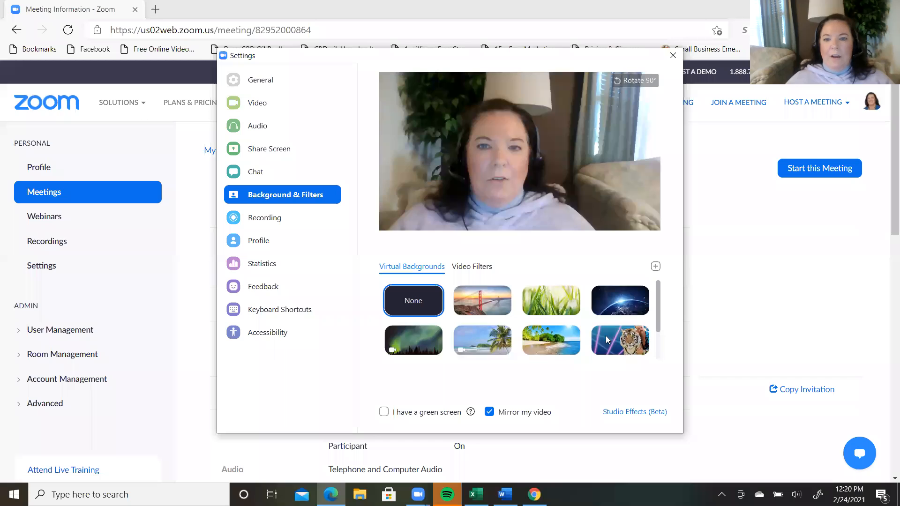
drag(654, 316, 657, 349)
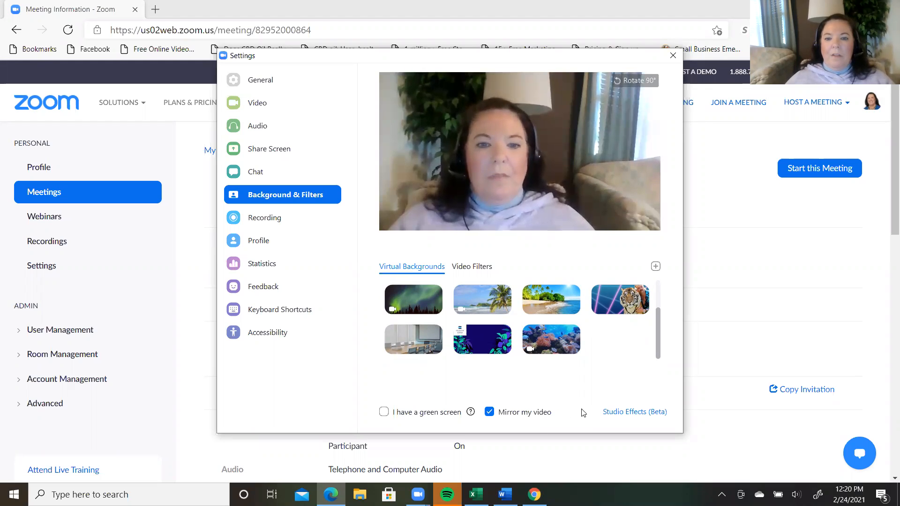
click(385, 413)
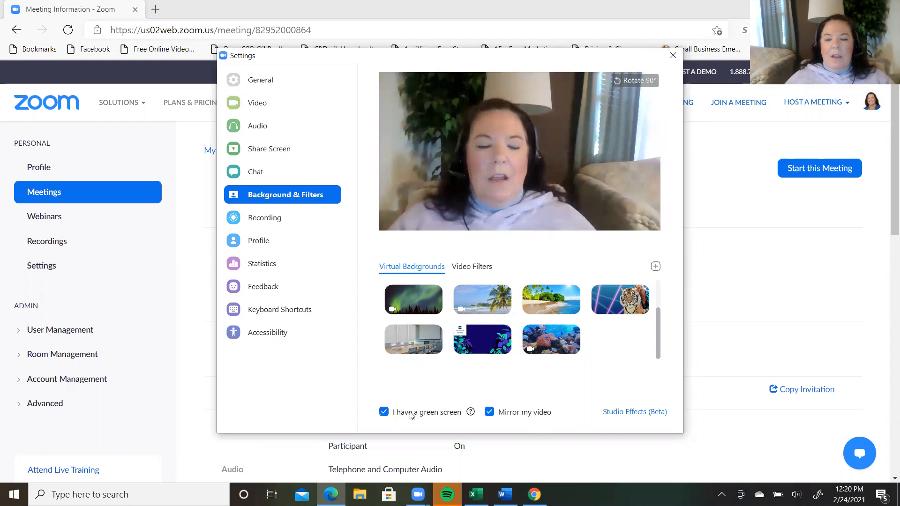
click(384, 413)
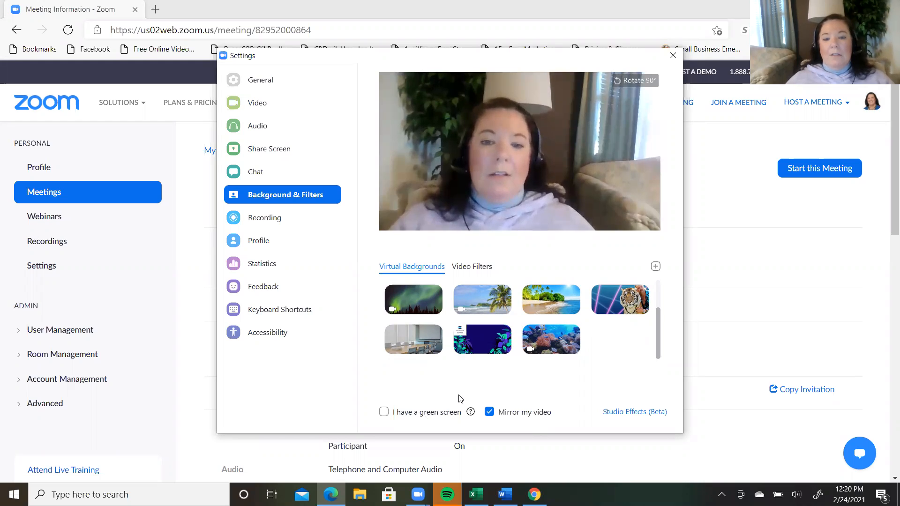
click(410, 300)
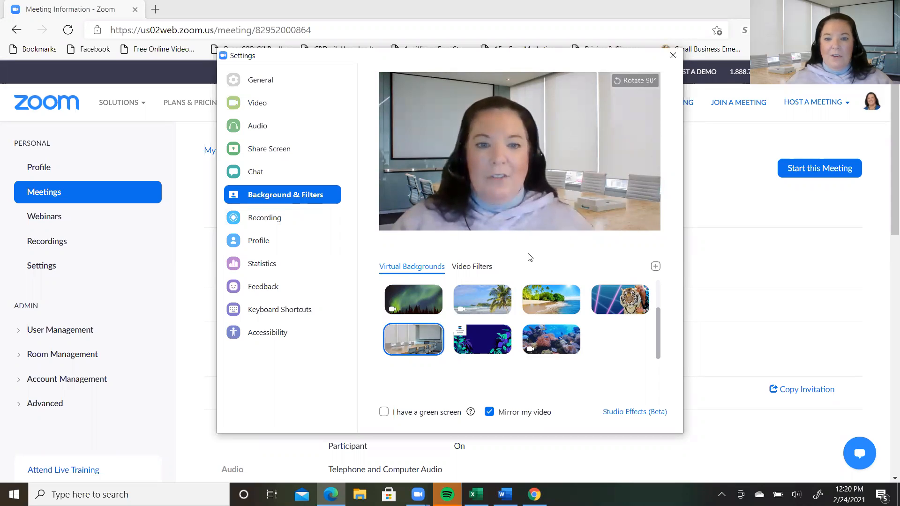
click(672, 56)
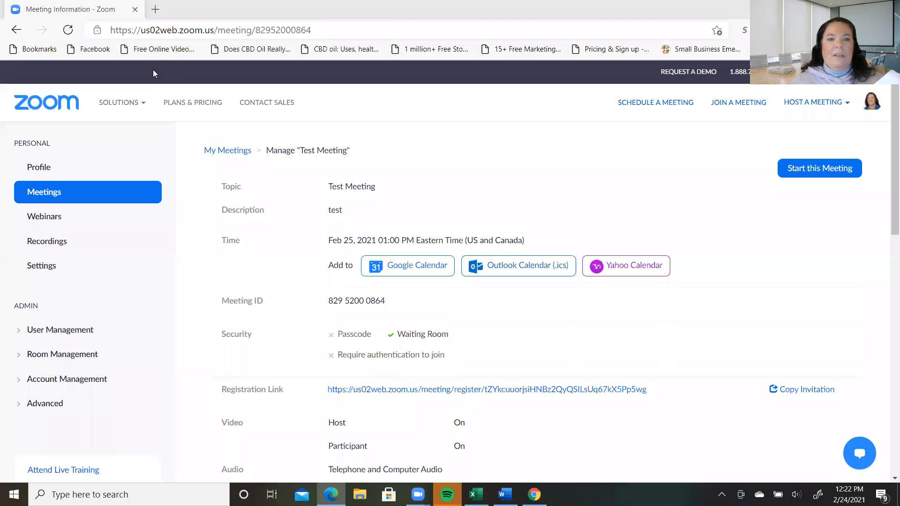
Step: Examine the camera and My Video options in the desktop client's video settings
key(alt+Tab)
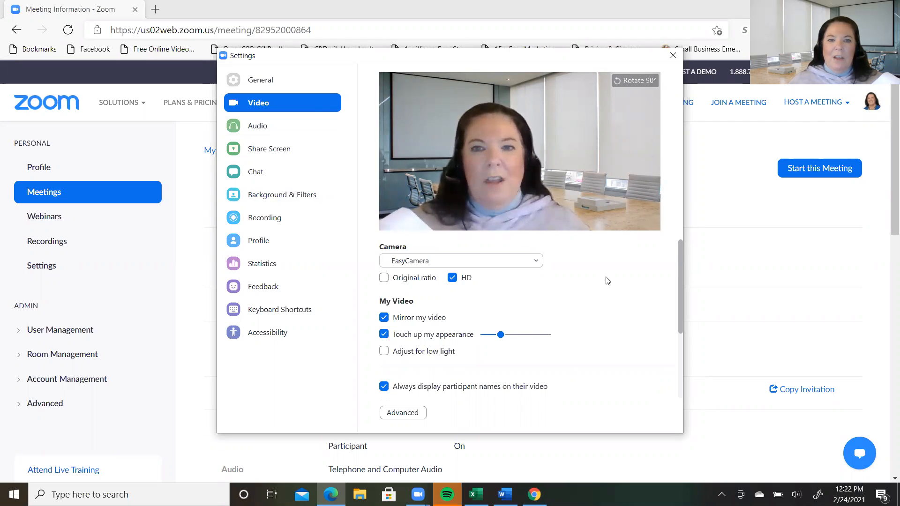
click(673, 56)
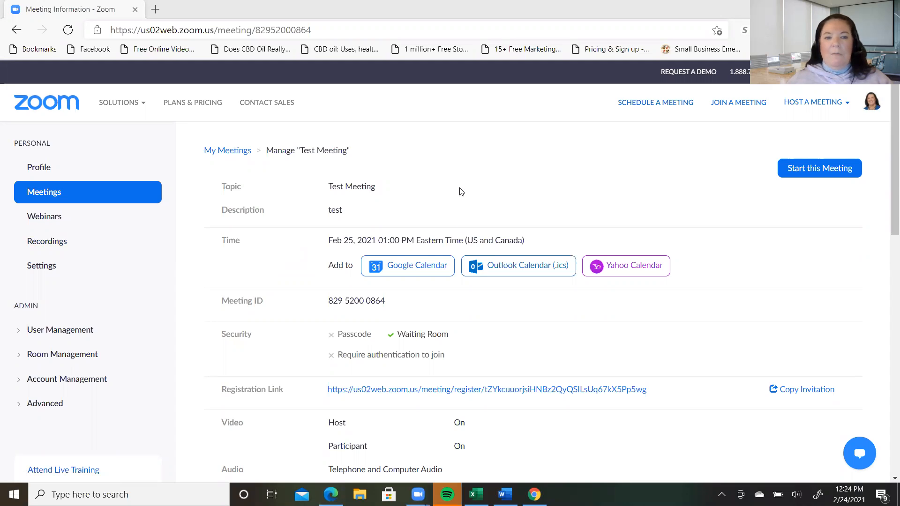
Step: In the desktop client's audio settings, raise the speaker volume slightly, lower the microphone volume slightly and review the remaining options
mouse_move(196, 133)
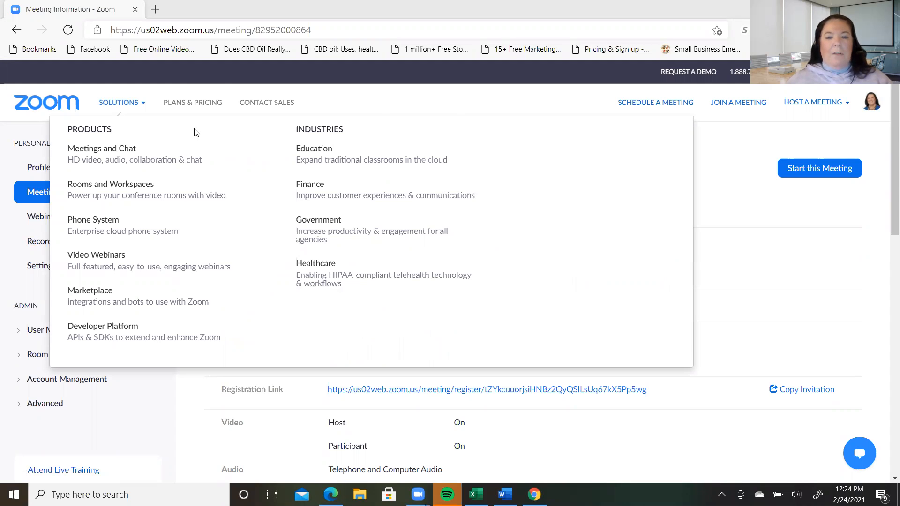
key(alt+Tab)
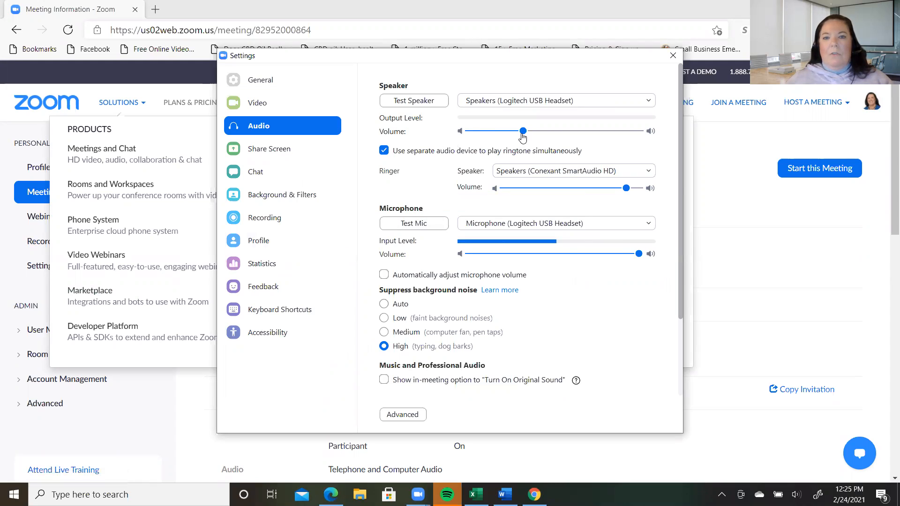
mouse_move(522, 135)
mouse_down()
mouse_move(555, 135)
mouse_move(524, 135)
mouse_up()
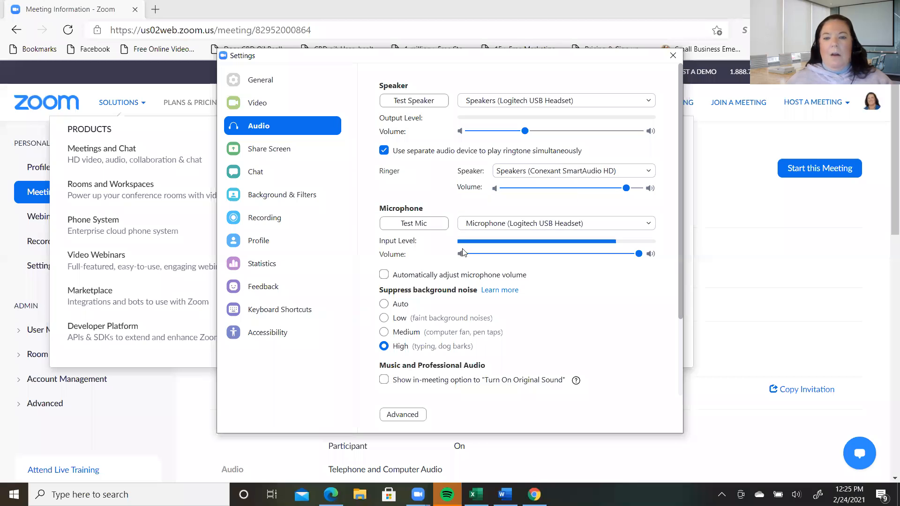
mouse_move(638, 253)
mouse_down()
mouse_move(557, 259)
mouse_move(634, 256)
mouse_up()
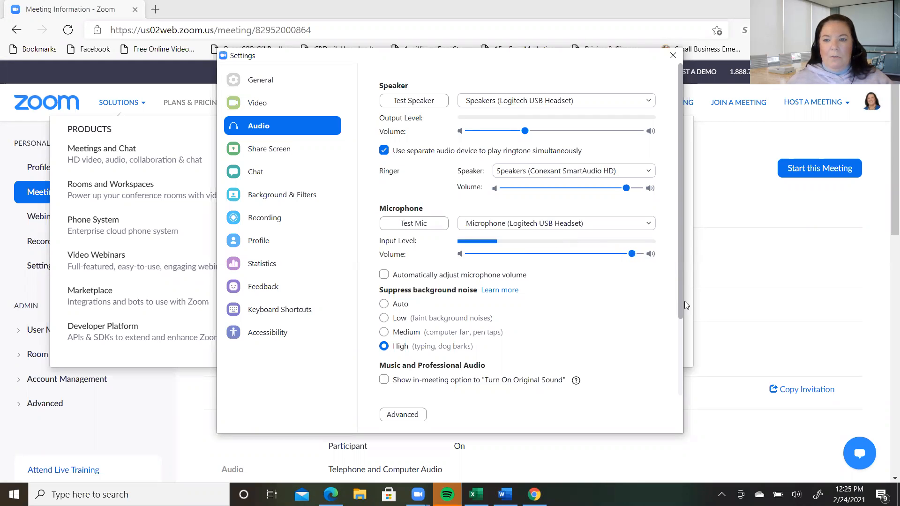
scroll(680, 323, down, 3)
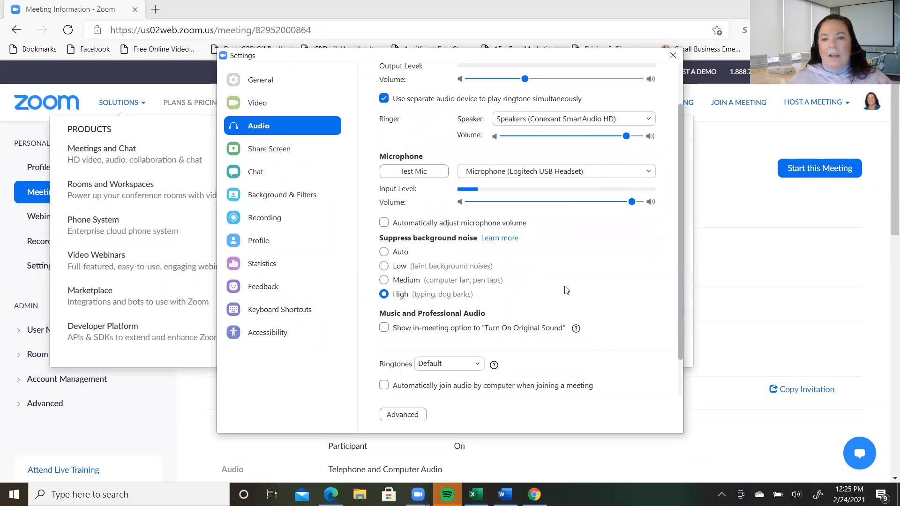
drag(678, 279, 675, 307)
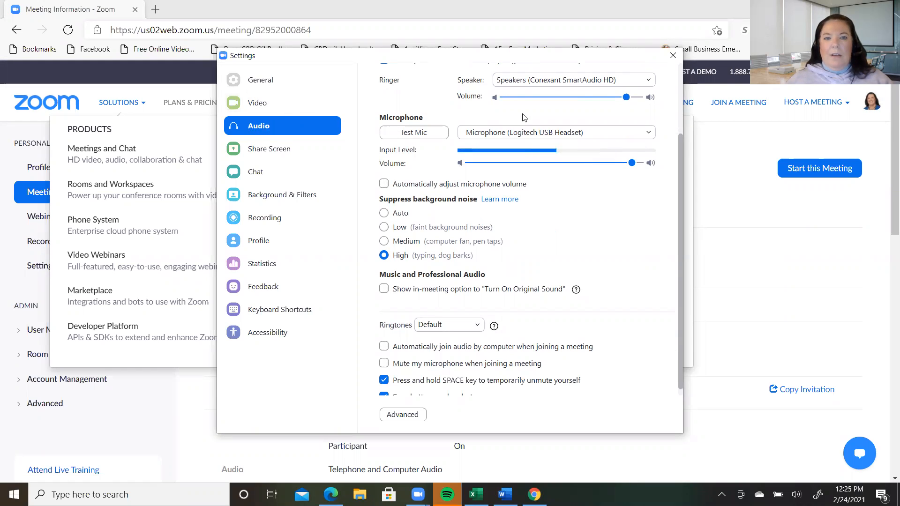
click(69, 122)
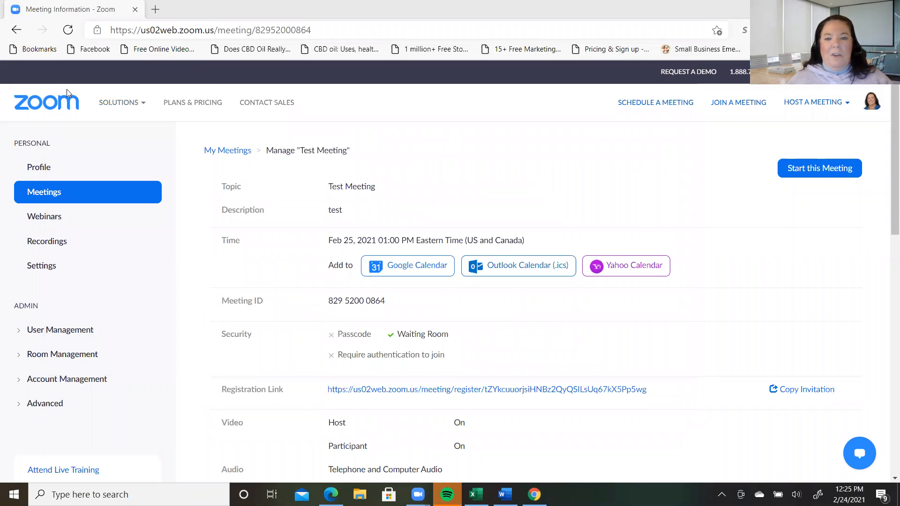
Step: Try the pixel sunglasses video filter on the camera preview, reset the filter to None and close the settings
key(alt+Tab)
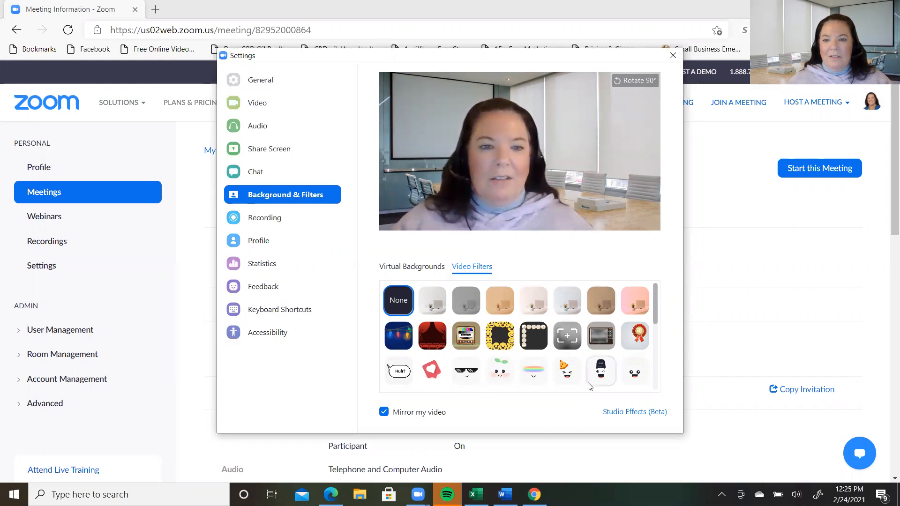
click(470, 377)
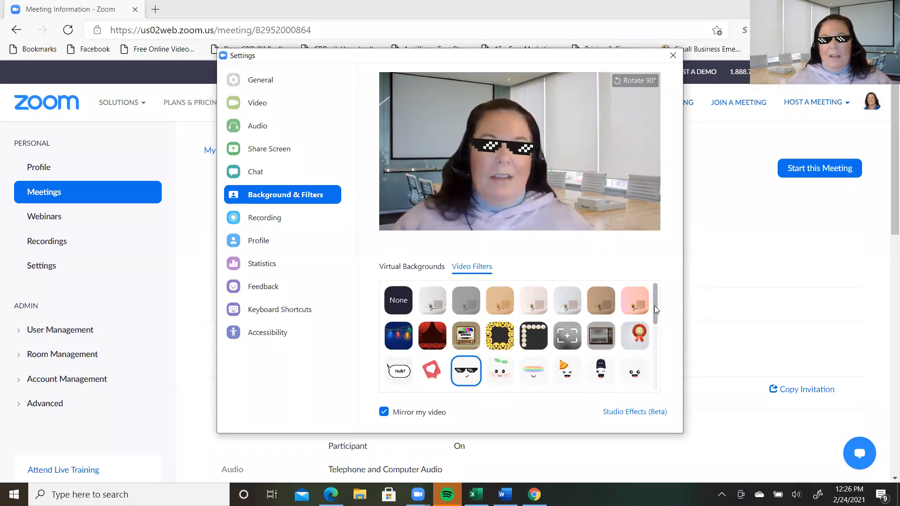
click(396, 300)
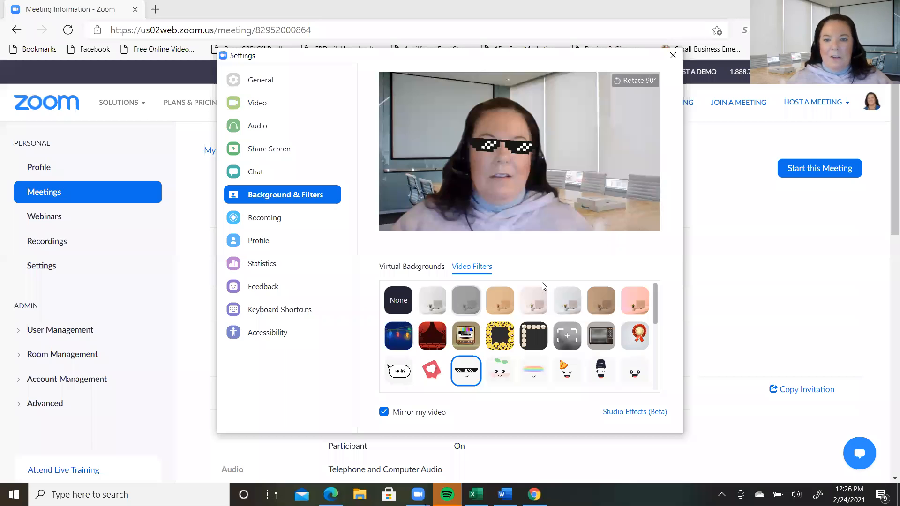
click(673, 56)
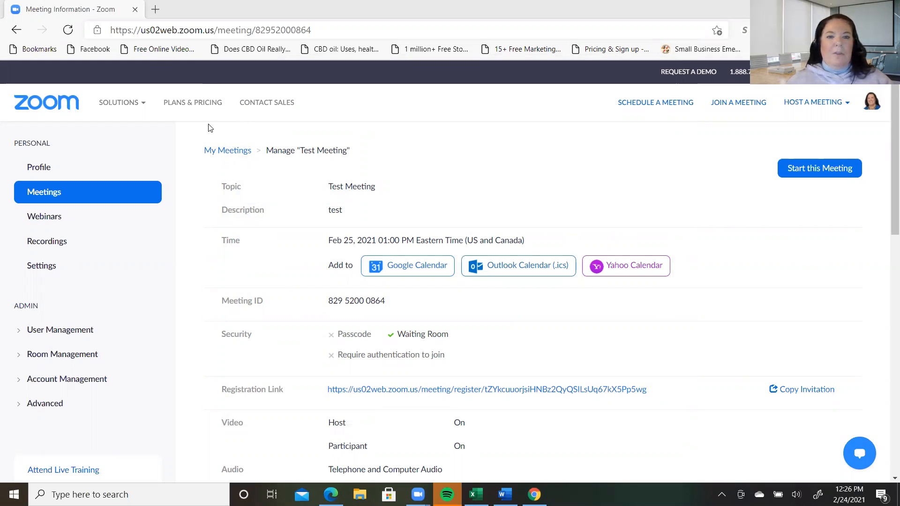
Step: Open the account's recordings page in the web portal and look over the list of cloud recordings
click(55, 244)
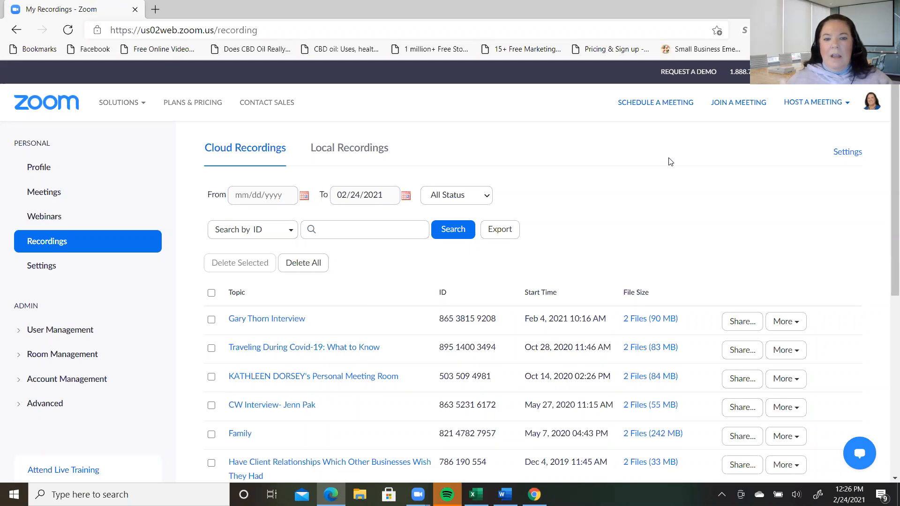
scroll(750, 235, down, 1)
scroll(562, 272, up, 1)
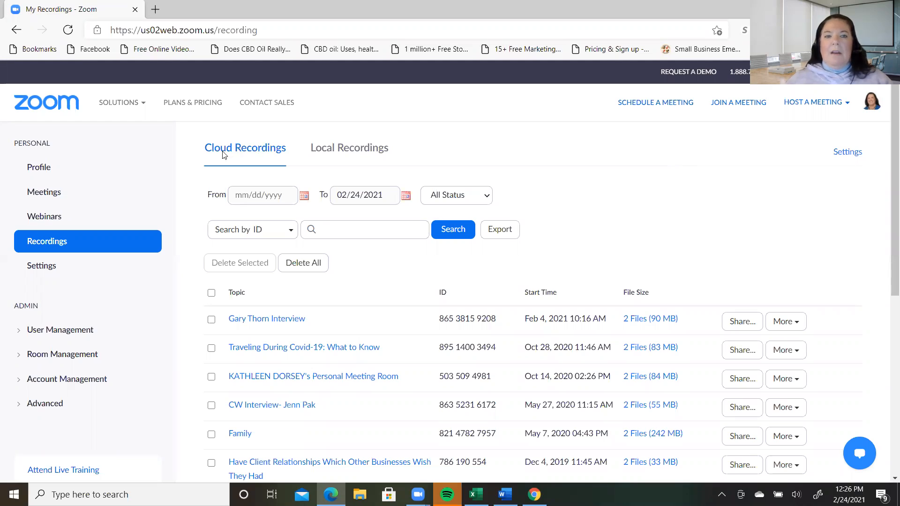
Step: Look over the local recordings list, return to the cloud recordings and open the Feb 4, 2021 interview's details
click(355, 156)
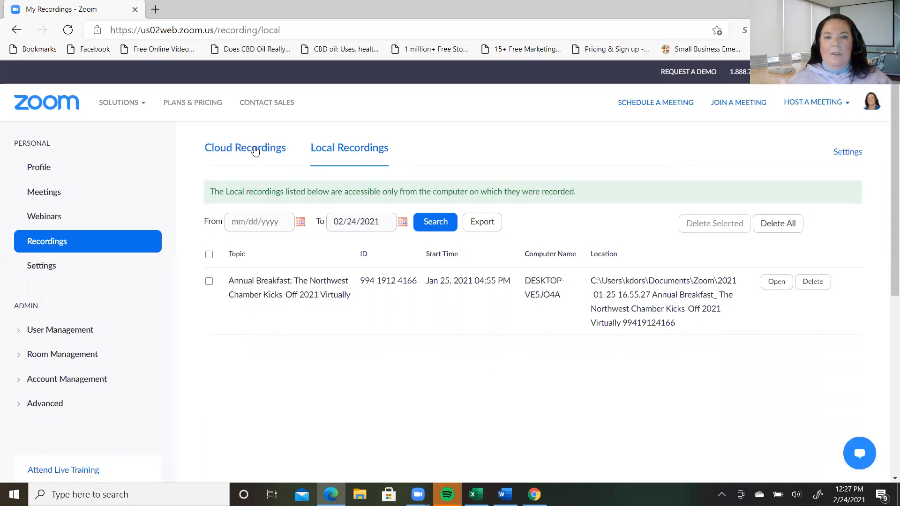
click(276, 151)
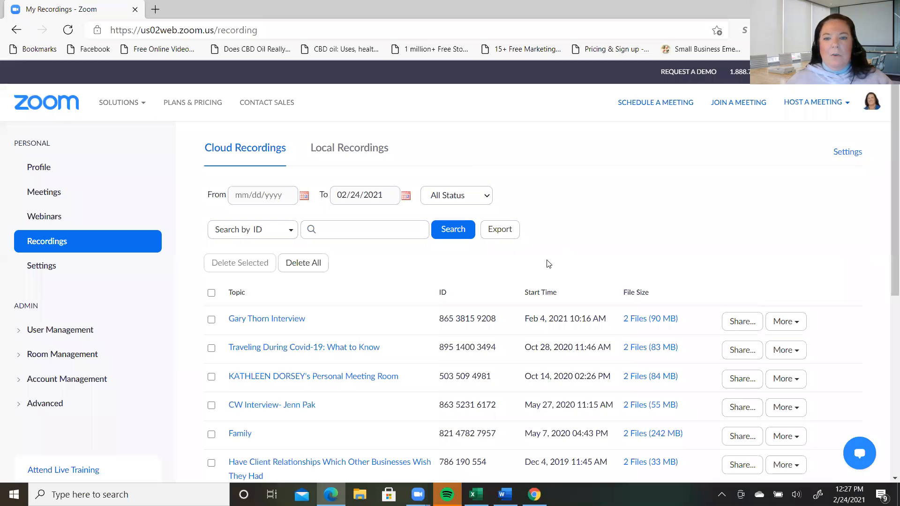
click(290, 323)
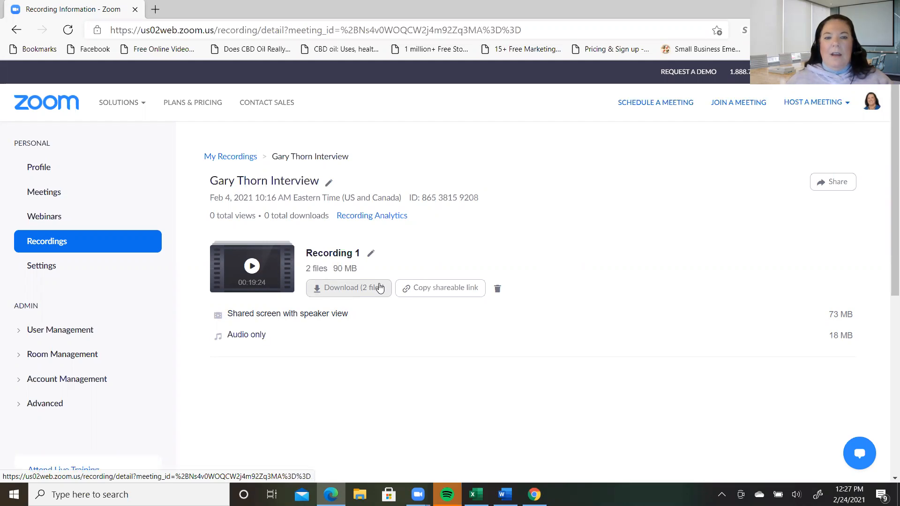
Step: Open Recording 1's name for editing and cancel, copy the recording's shareable link and return to the recordings list
click(371, 252)
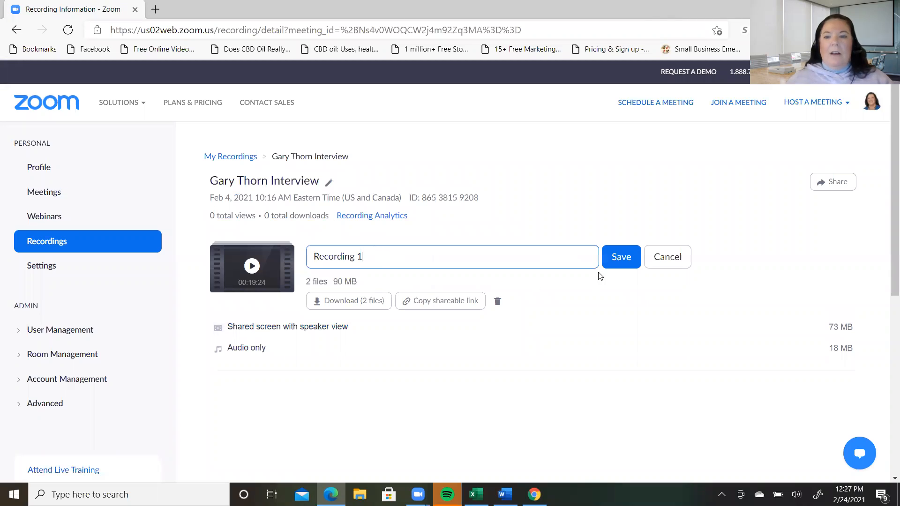
click(669, 260)
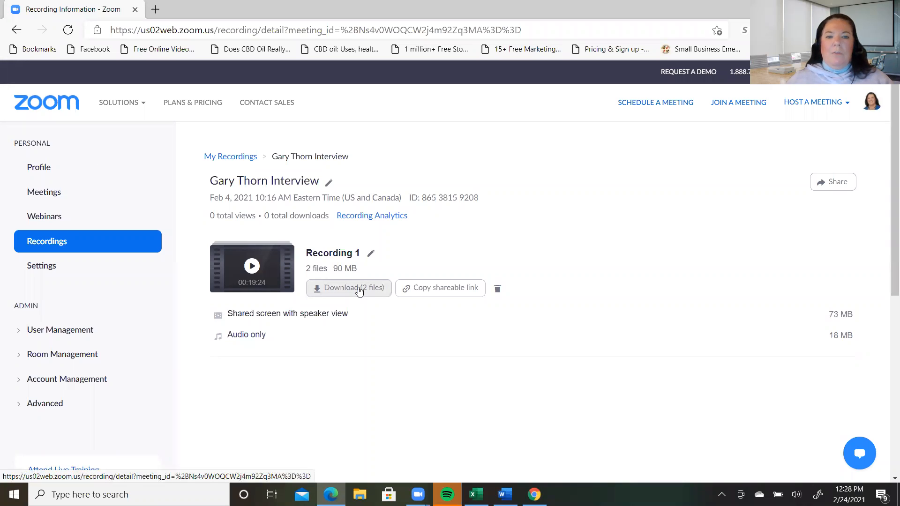
click(461, 289)
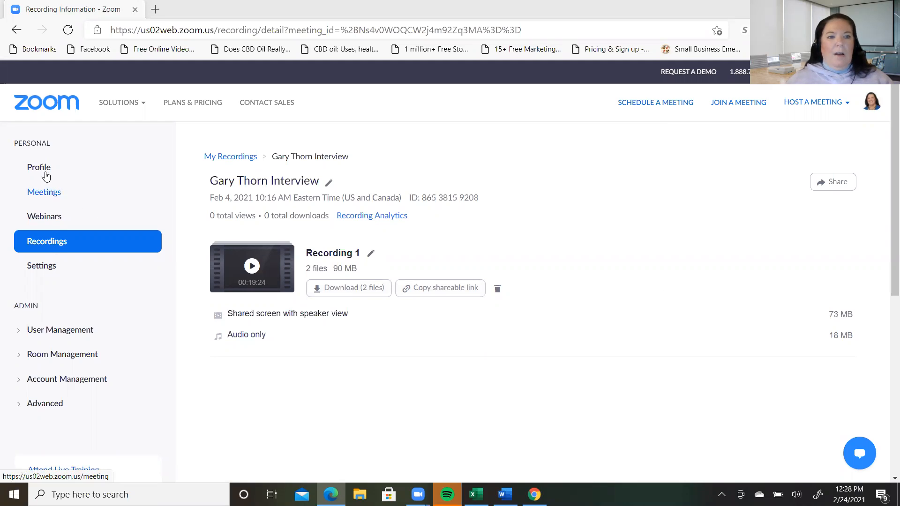
click(52, 242)
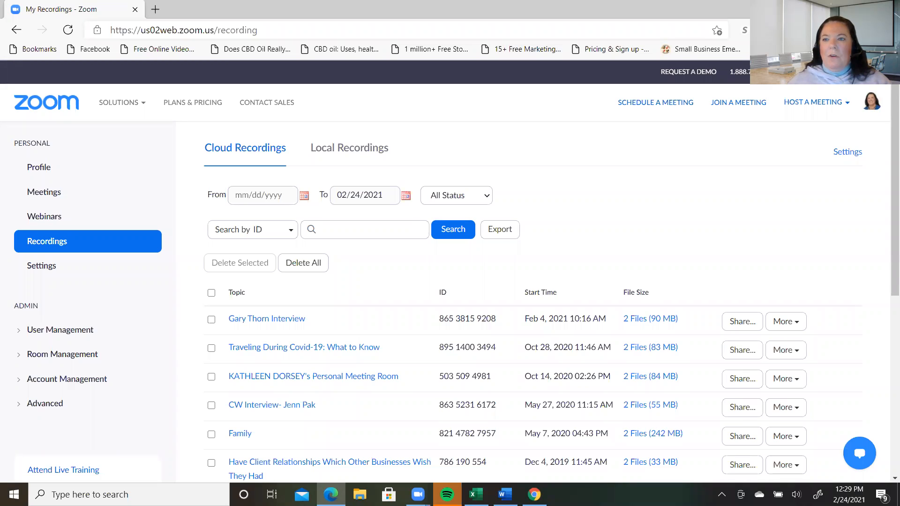
Step: Open the Zoom Help Center, look over its video tutorials and support topics, and close it
click(847, 151)
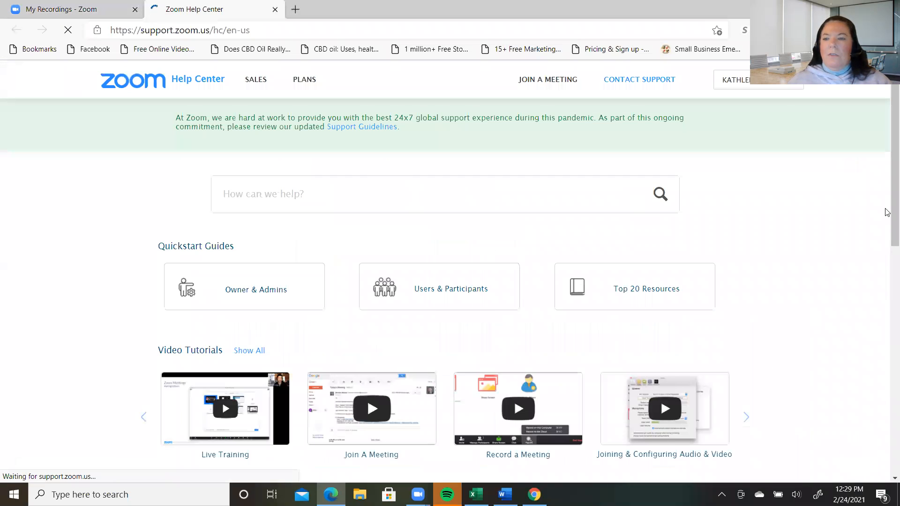
scroll(887, 215, down, 3)
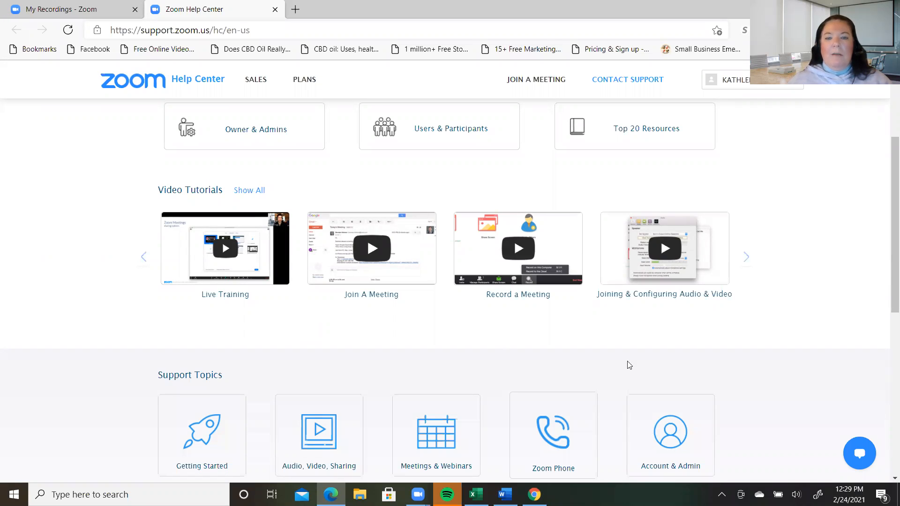
mouse_move(886, 264)
mouse_down()
mouse_move(887, 290)
mouse_move(887, 279)
mouse_up()
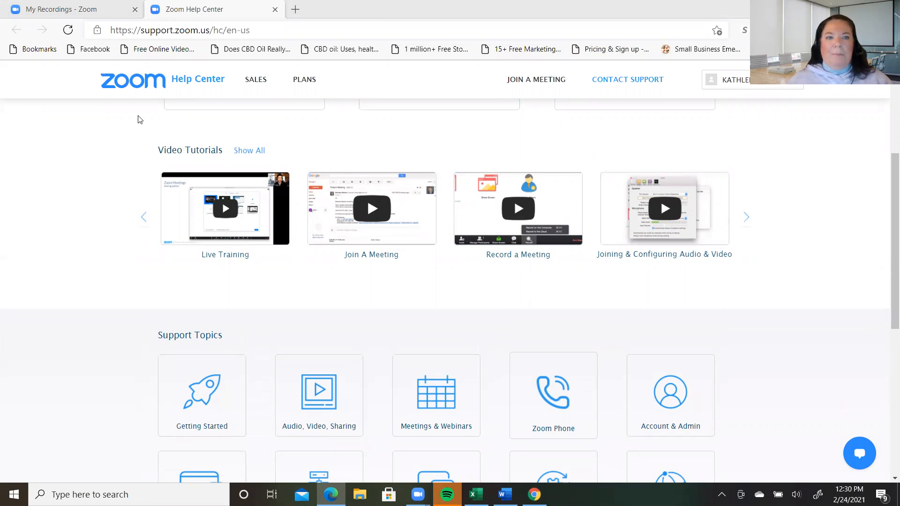
click(275, 9)
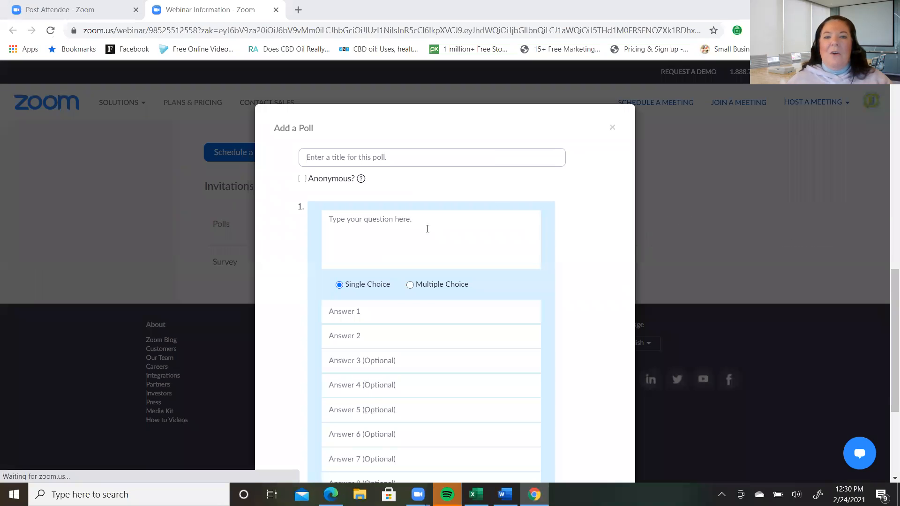
Step: Title the new webinar poll "Zoom 102?"
click(382, 155)
text(Zoom)
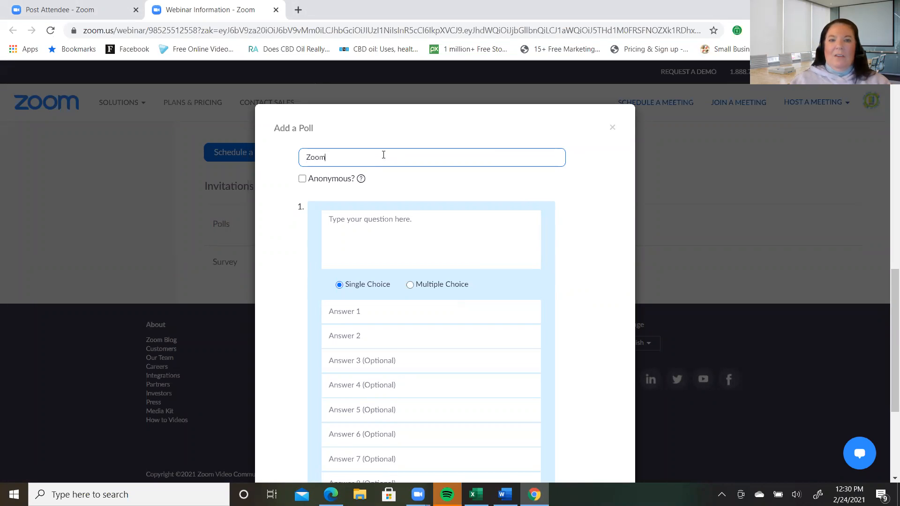
text( 102?)
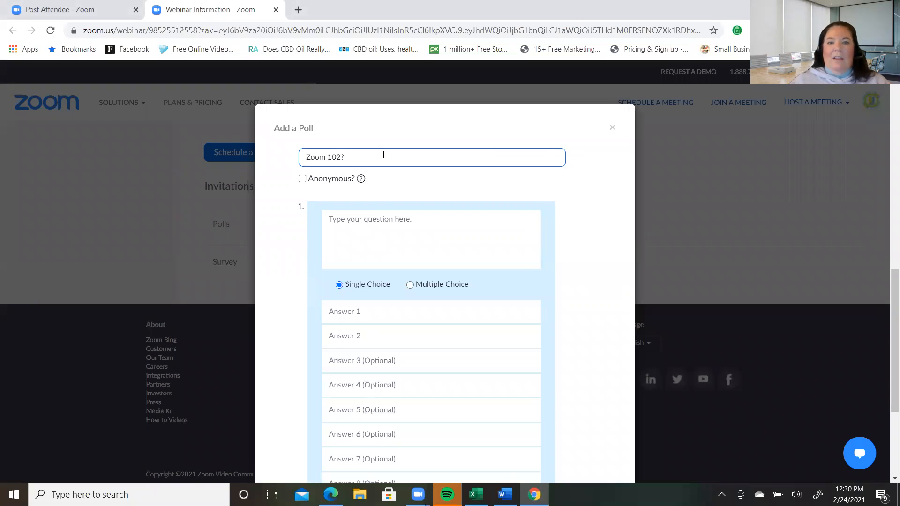
click(360, 312)
click(512, 331)
Step: Enter "Do yuo want Zoom 102?" as the poll's first question and make the poll anonymous
click(398, 222)
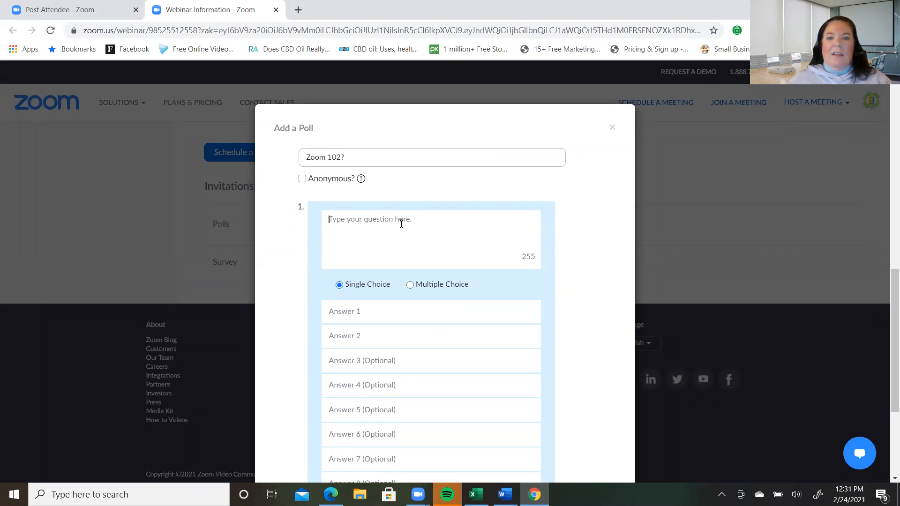
text(Do yuo w)
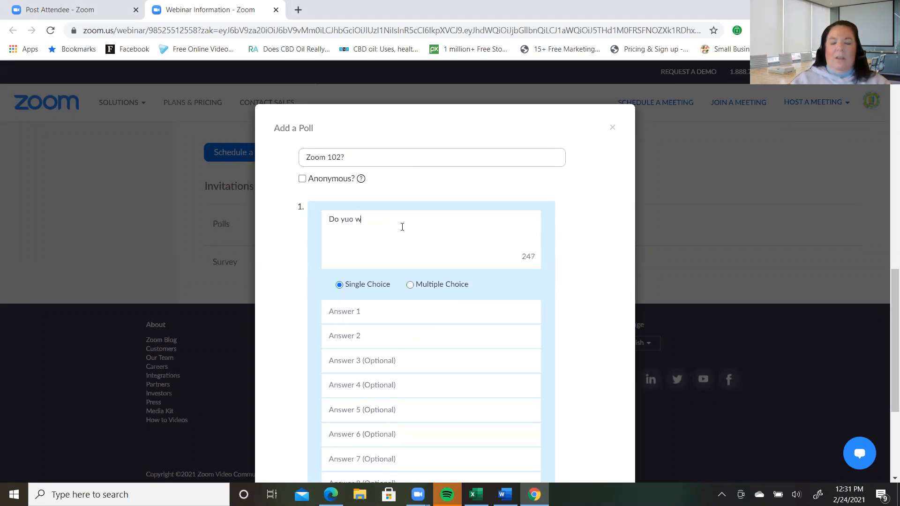
text(ant Zoo)
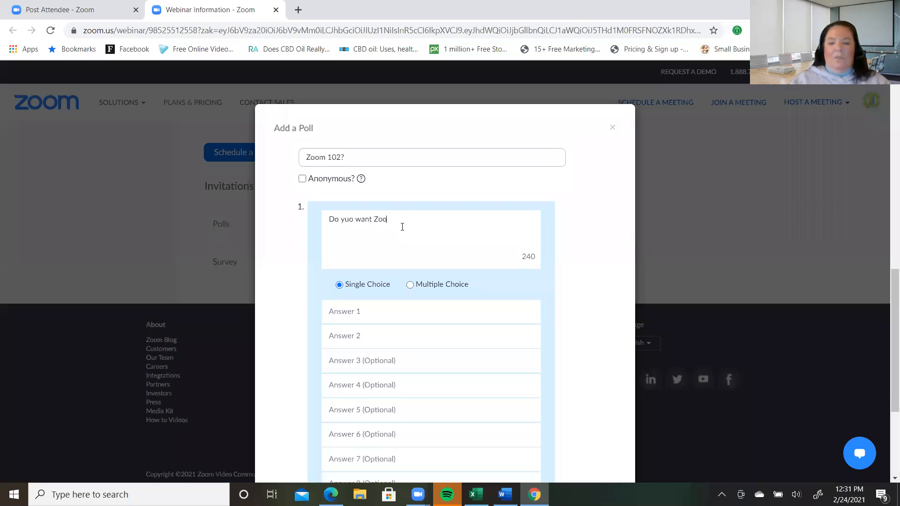
text(m 102?)
click(302, 178)
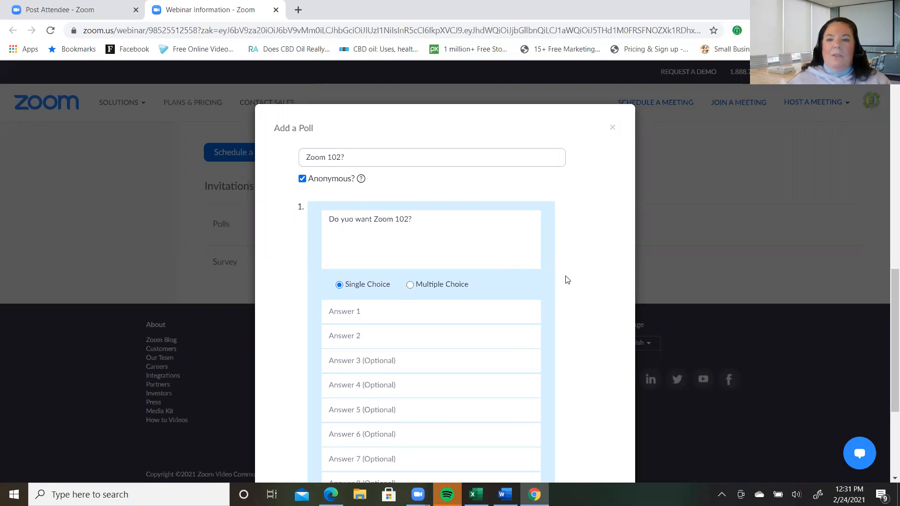
Step: Enter Yes and No as the first two answers to the single-choice question and save the poll
scroll(565, 280, down, 3)
scroll(565, 280, down, 1)
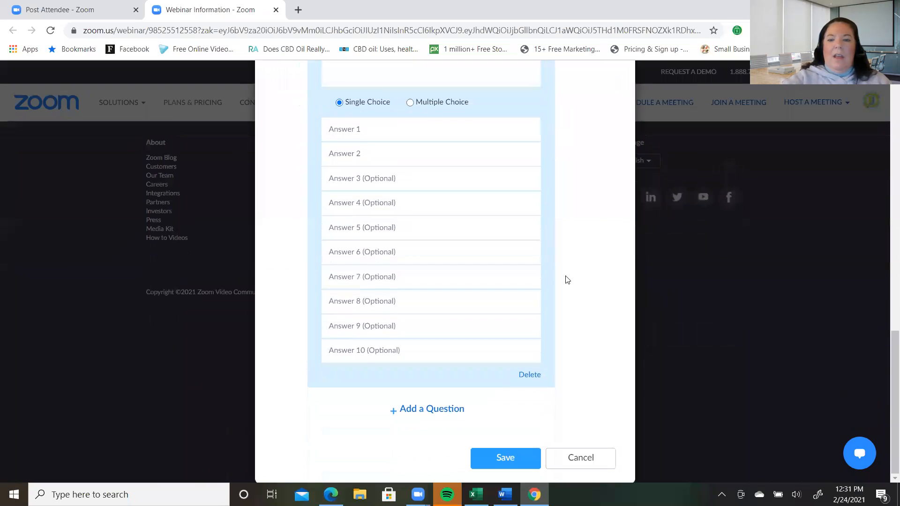
click(498, 460)
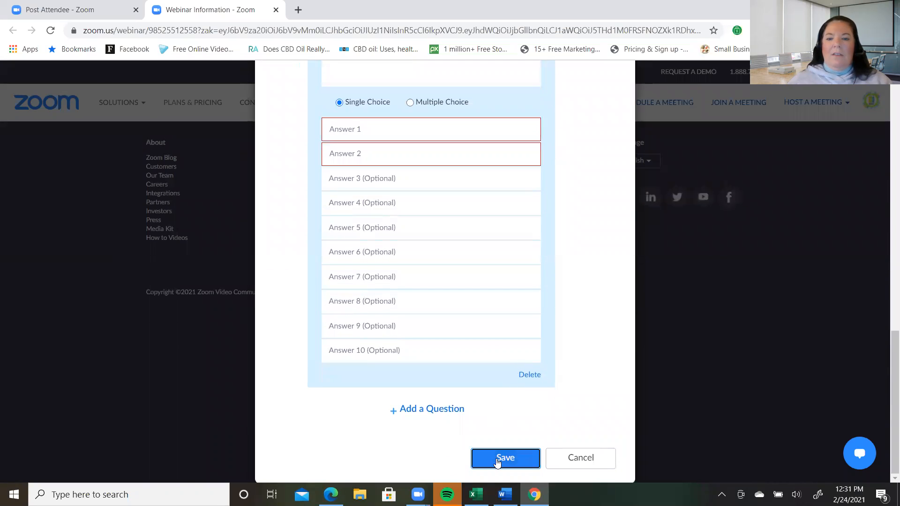
click(358, 130)
text(Yes)
click(356, 157)
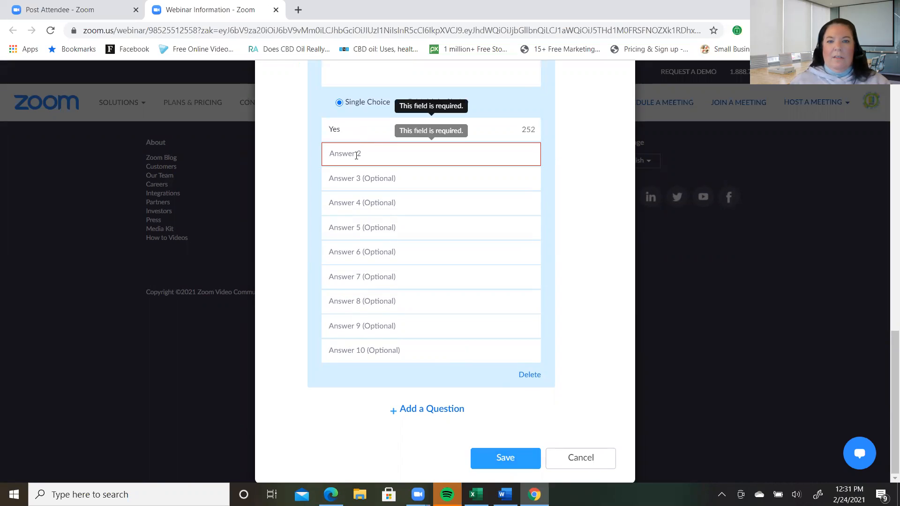
text(No)
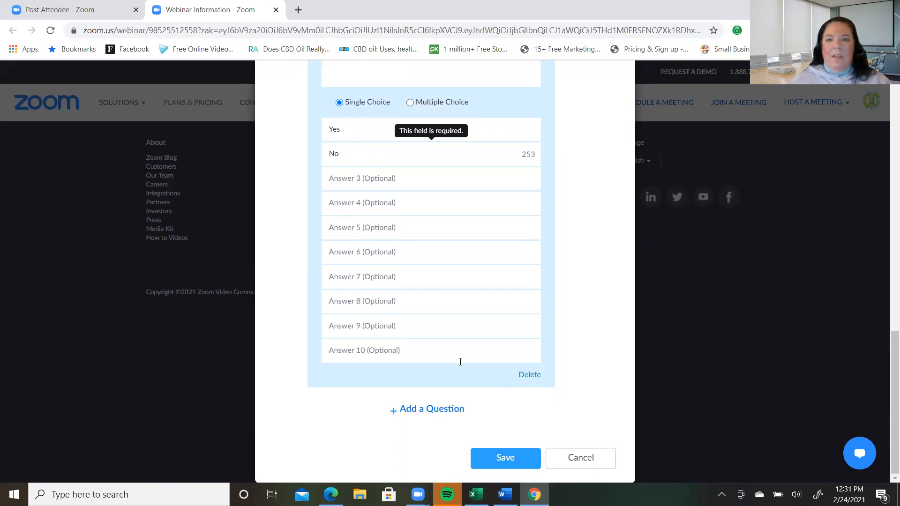
click(494, 463)
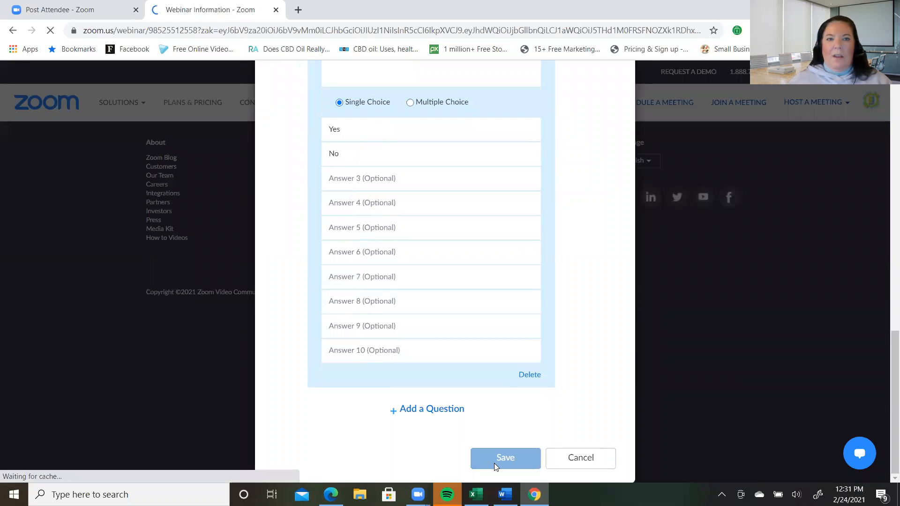